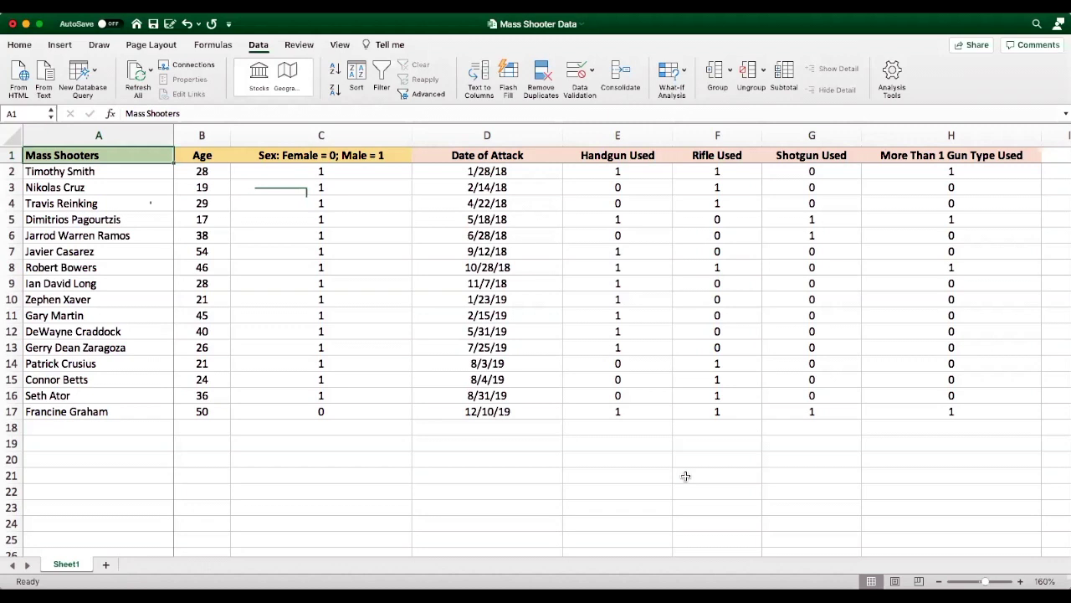
# Review the Mass Shooters column and the first and last entries in the Date of Attack column.
pyautogui.click(122, 134)
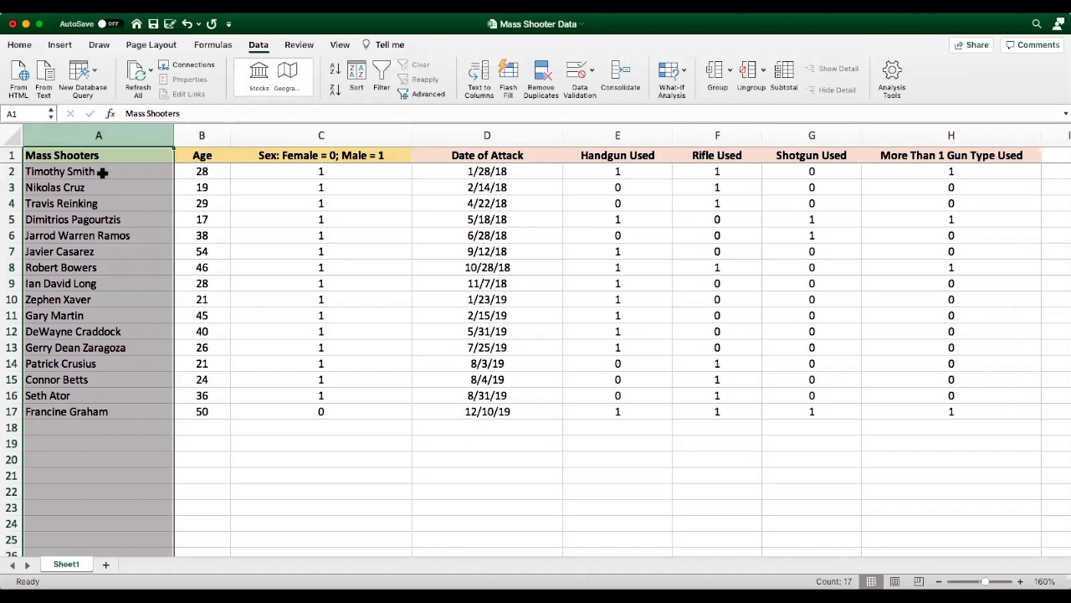
pyautogui.click(455, 173)
pyautogui.click(460, 408)
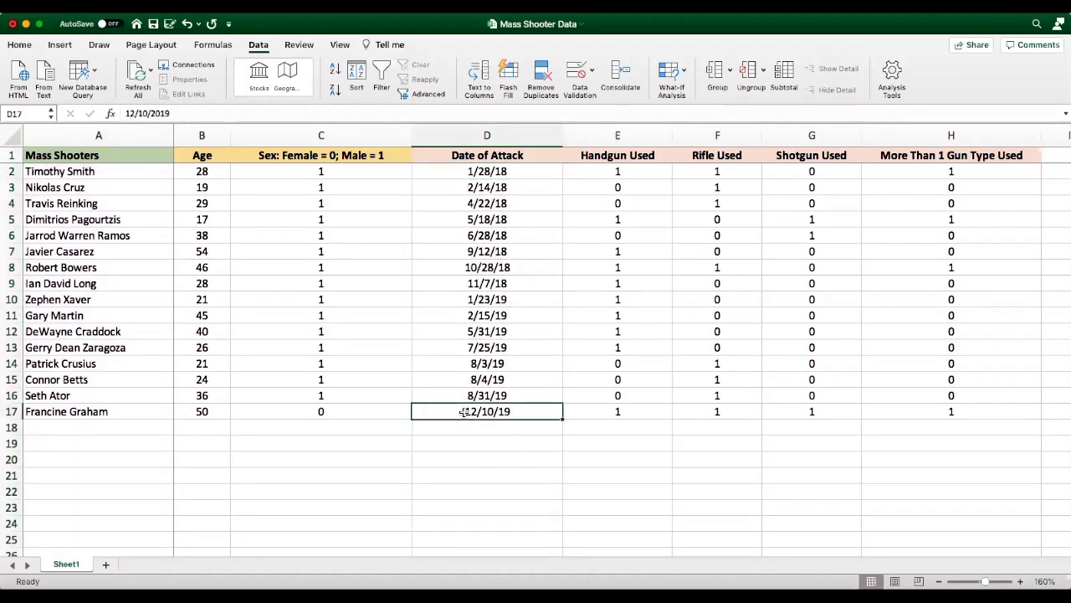
pyautogui.click(111, 172)
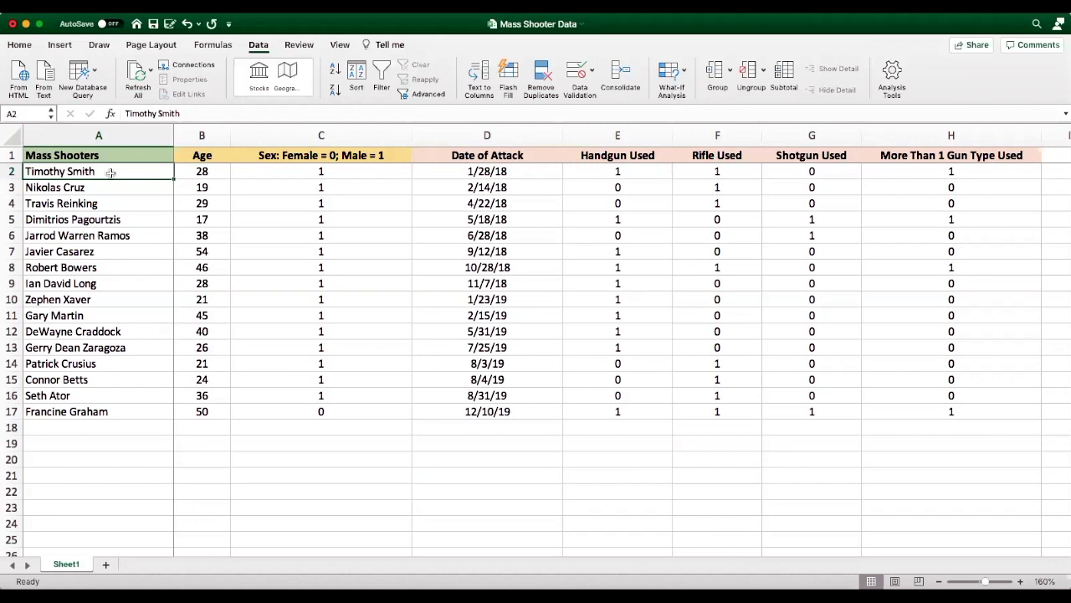
pyautogui.click(452, 170)
pyautogui.click(479, 413)
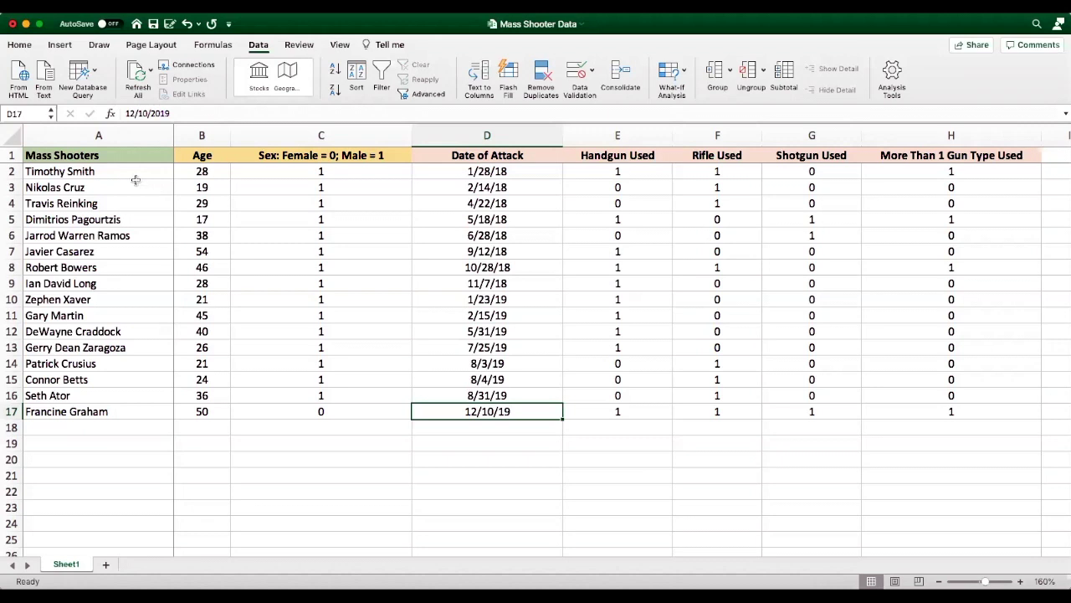
pyautogui.click(101, 137)
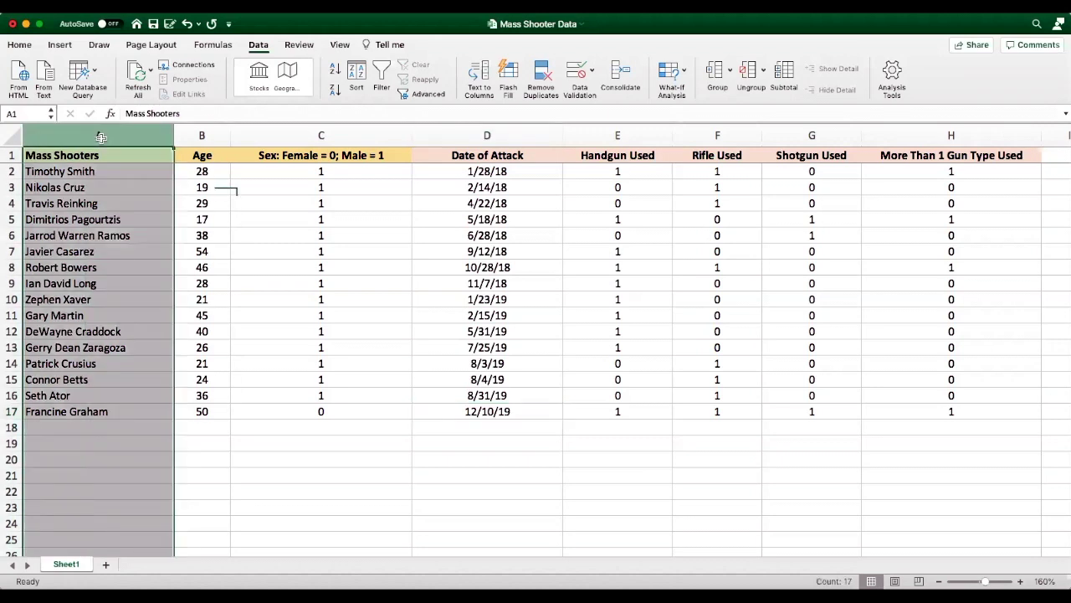
pyautogui.click(84, 171)
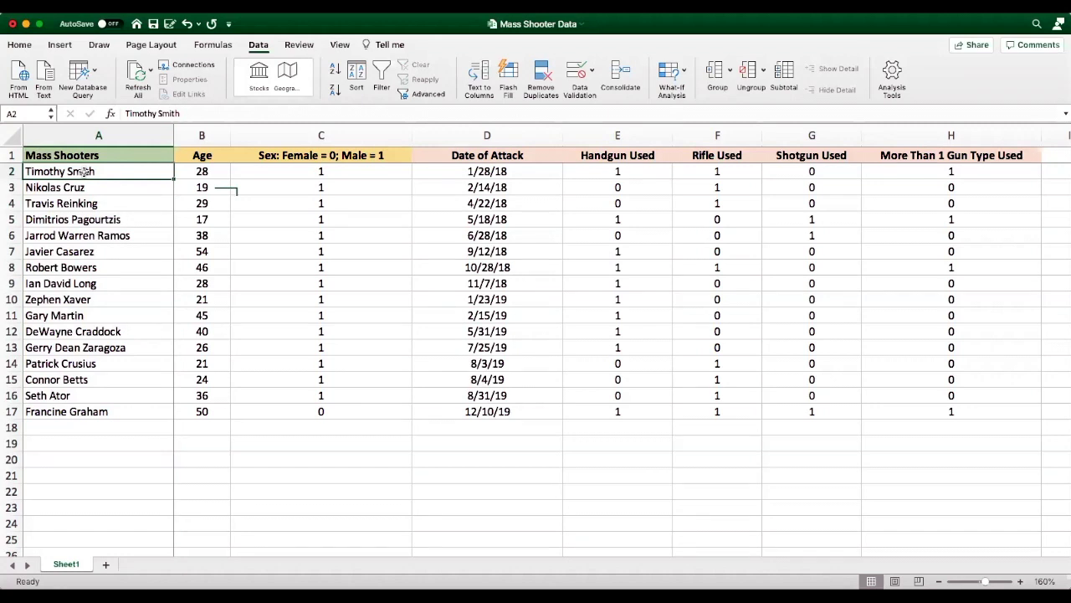
# Review the variable headings in row 1 from Age through More Than 1 Gun Type Used.
pyautogui.click(191, 171)
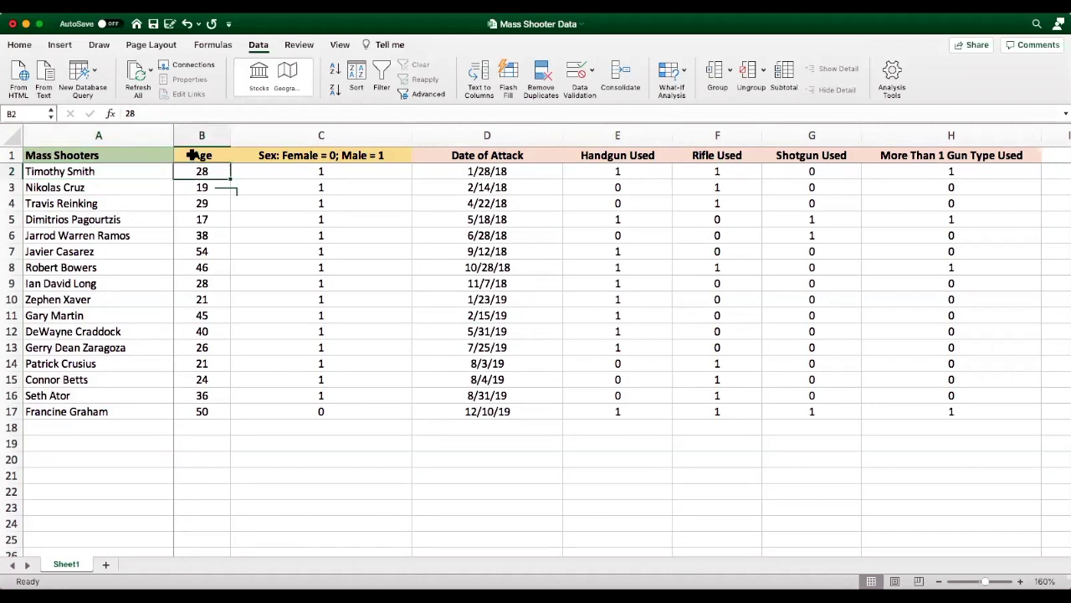
pyautogui.click(192, 155)
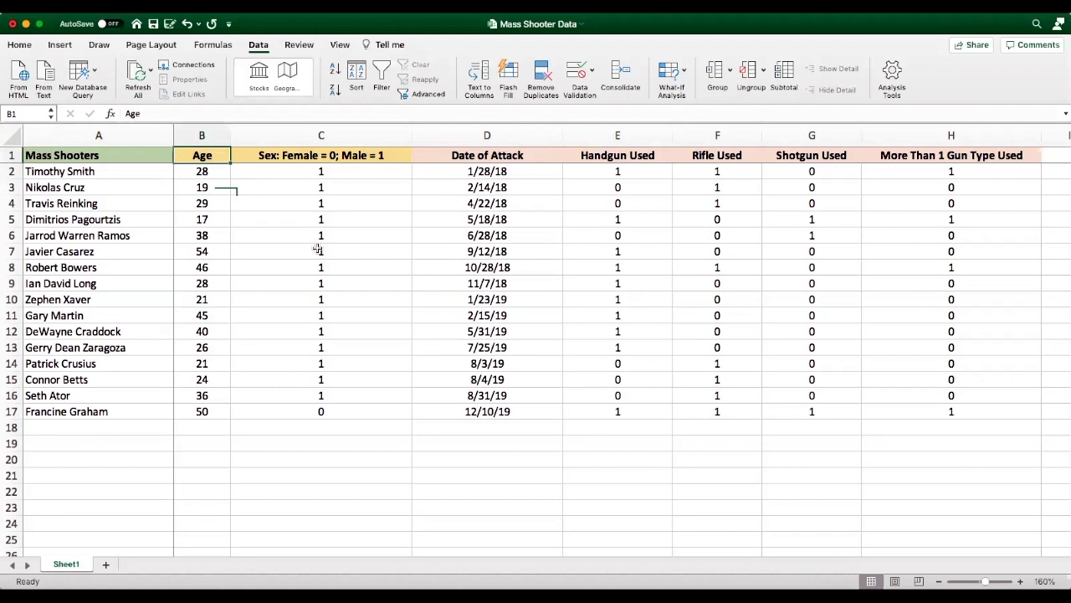
pyautogui.press('Right')
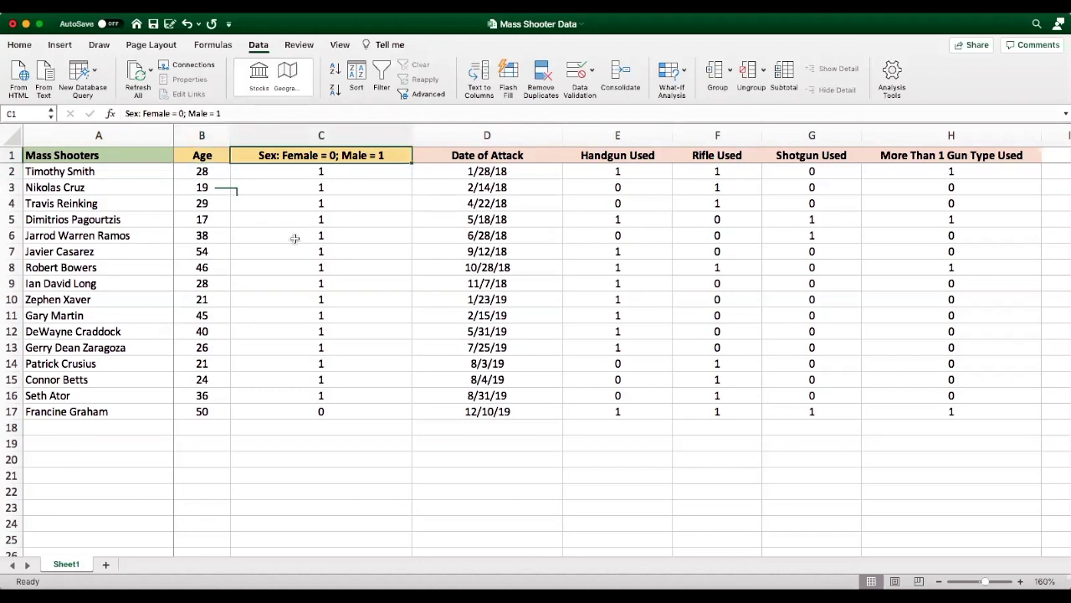
pyautogui.press('Right')
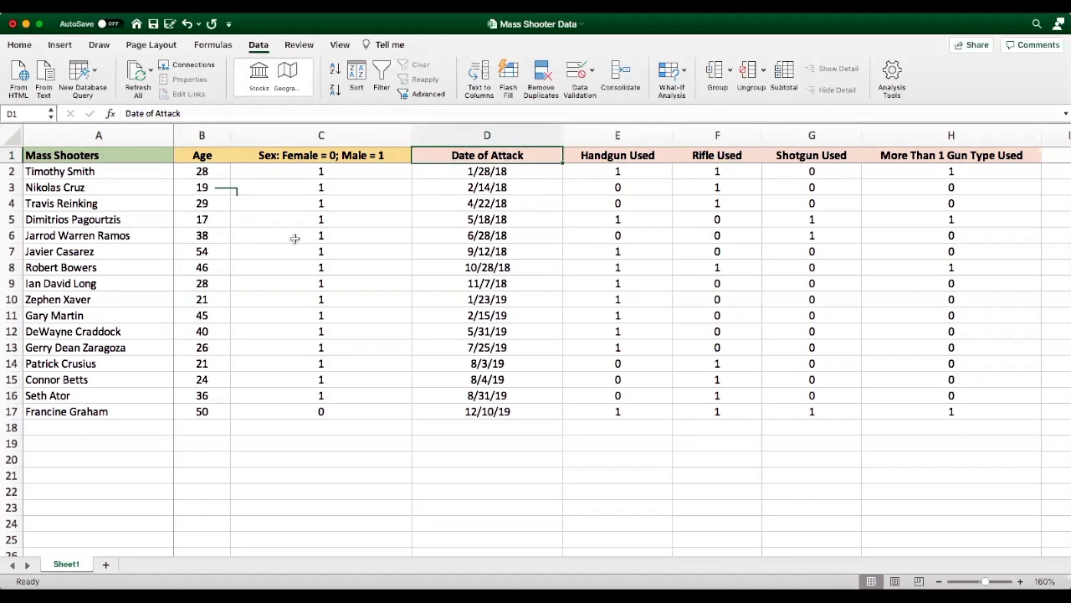
pyautogui.press('Right')
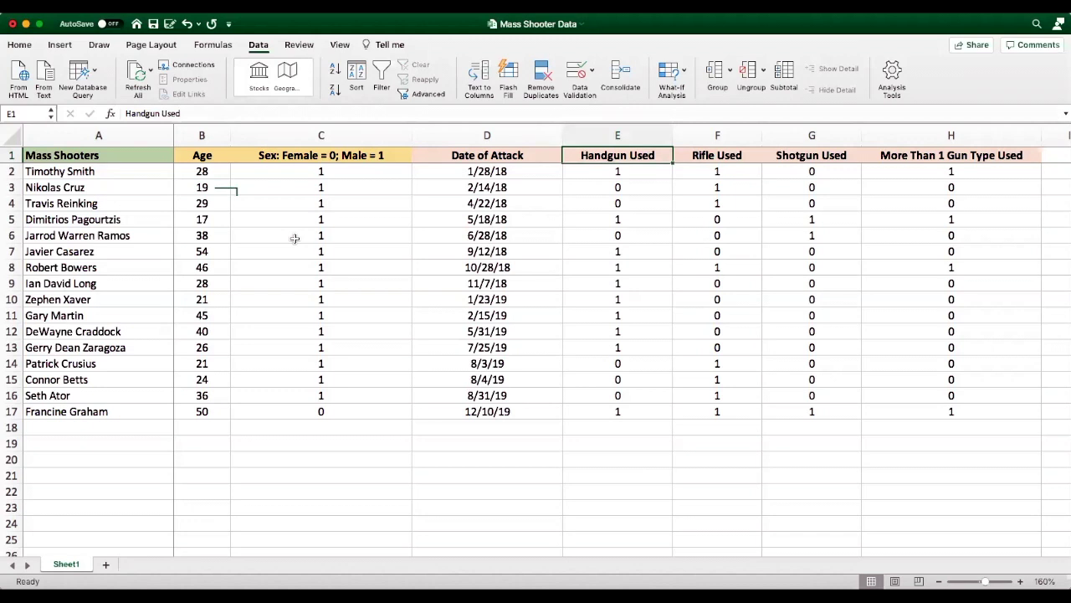
pyautogui.press('Right')
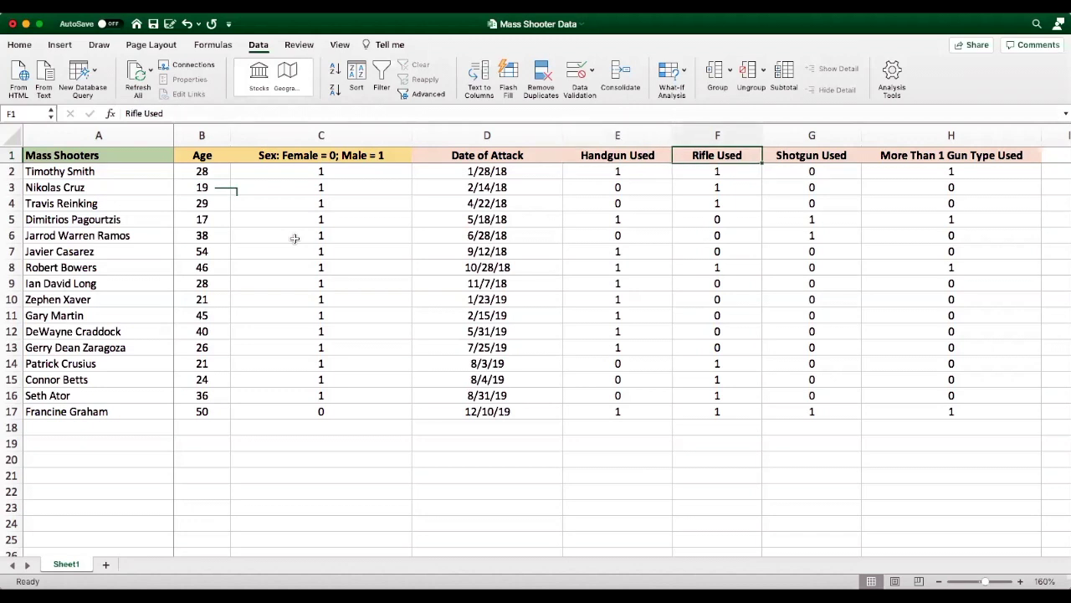
pyautogui.press('Right')
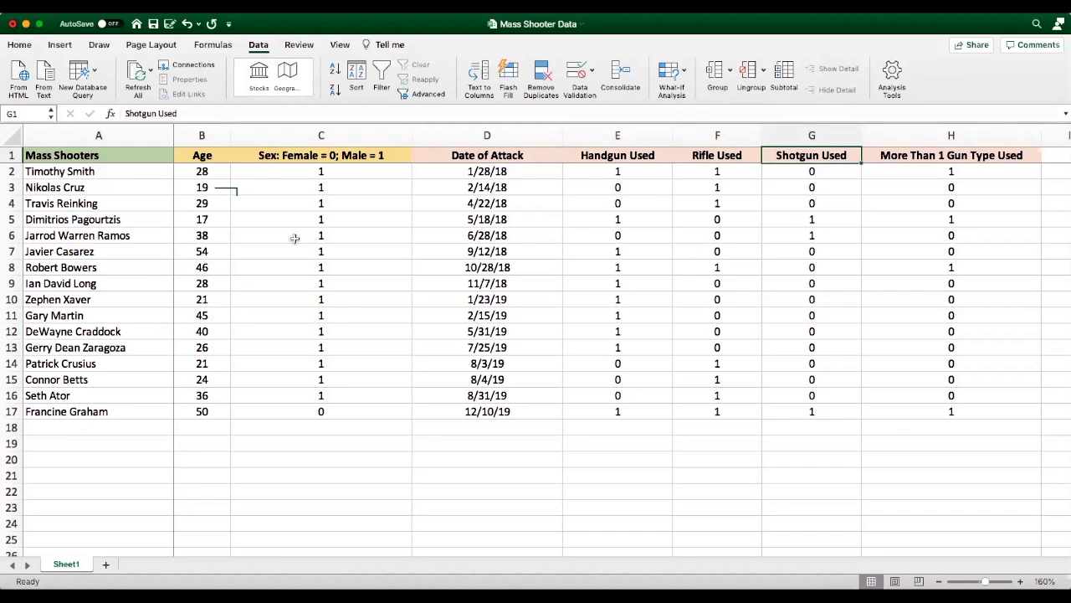
pyautogui.press('Right')
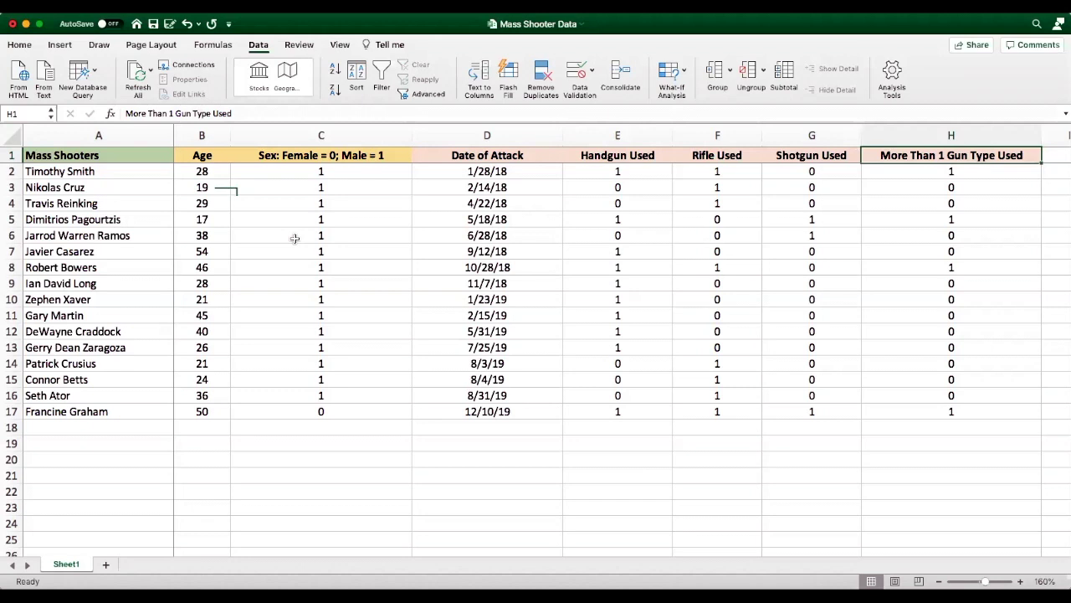
# Compare the header labels in row 1 with the first record's values in row 2.
pyautogui.press('Down')
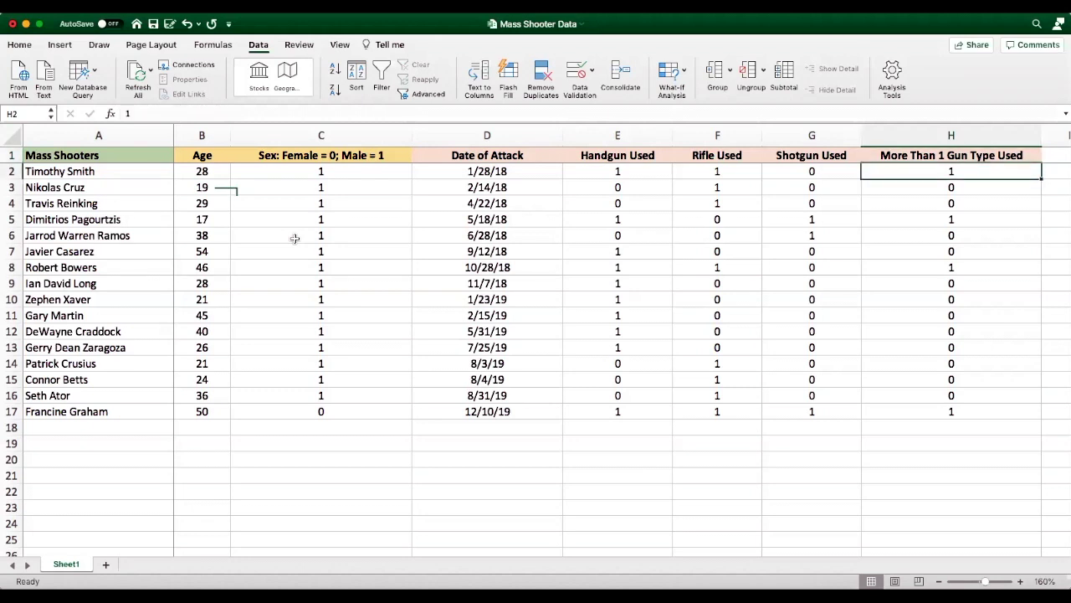
pyautogui.press('Up')
pyautogui.press('Down')
pyautogui.press('Up')
pyautogui.press('Down')
pyautogui.press('Home')
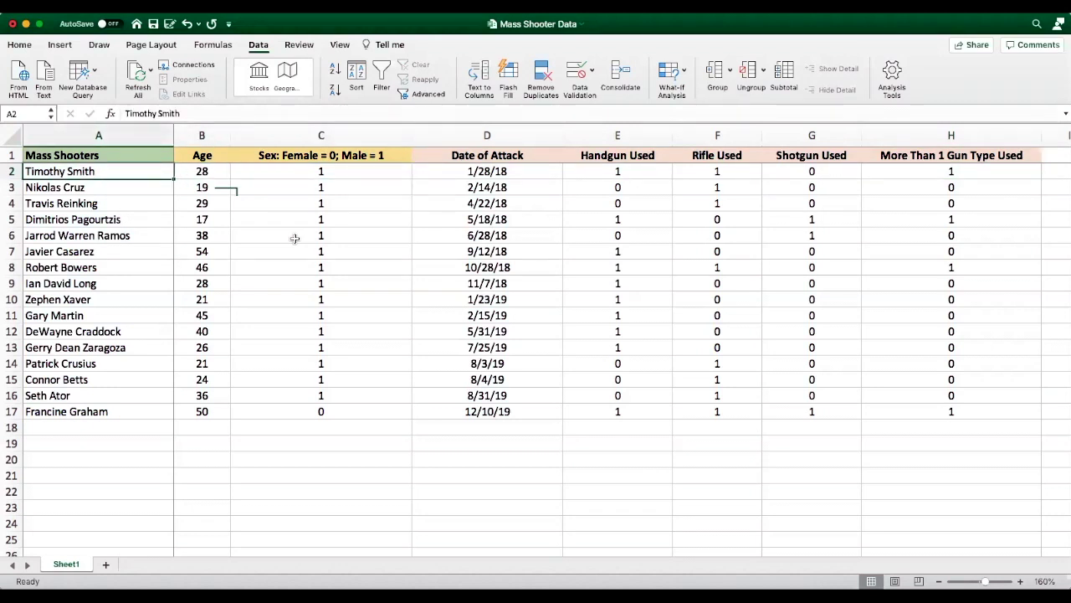
pyautogui.press('Up')
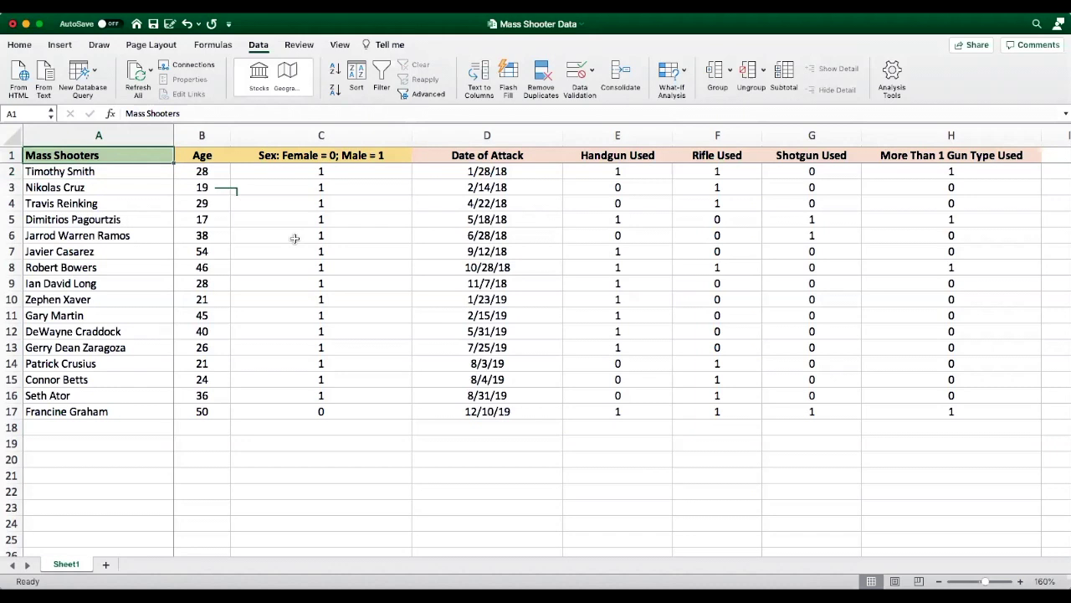
pyautogui.press('Down')
pyautogui.press('Right')
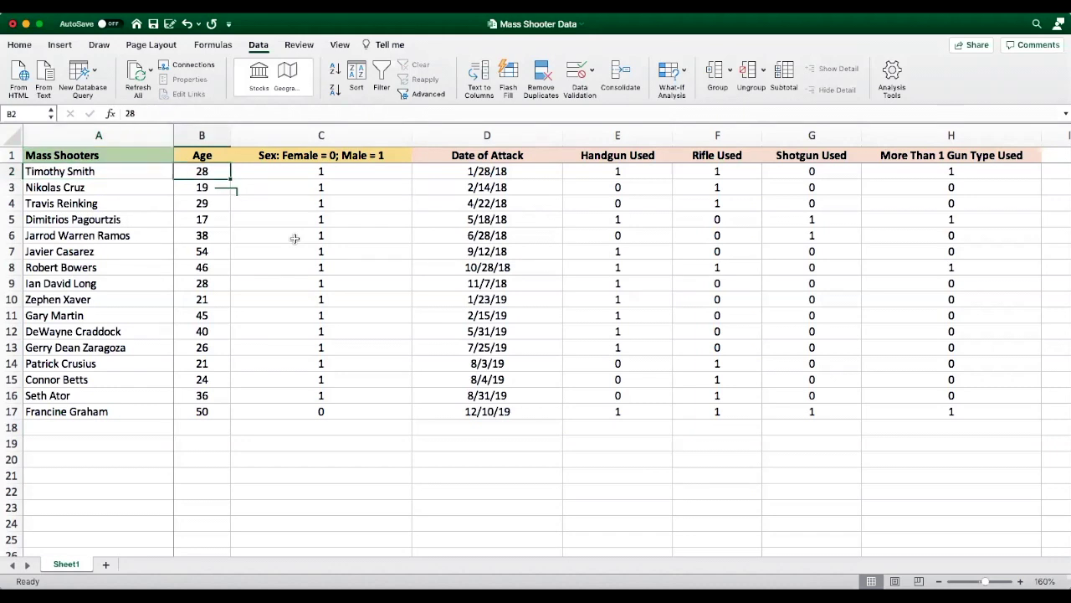
pyautogui.press('Up')
pyautogui.press('Down')
pyautogui.press('Right')
pyautogui.press('Up')
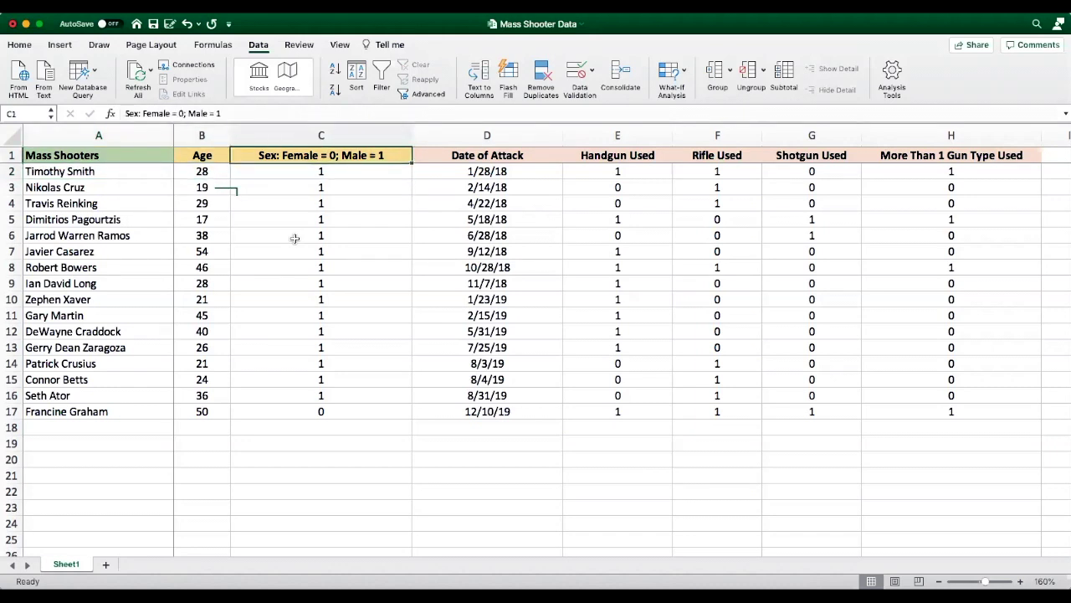
pyautogui.press('Right')
pyautogui.press('Down')
pyautogui.press('Left')
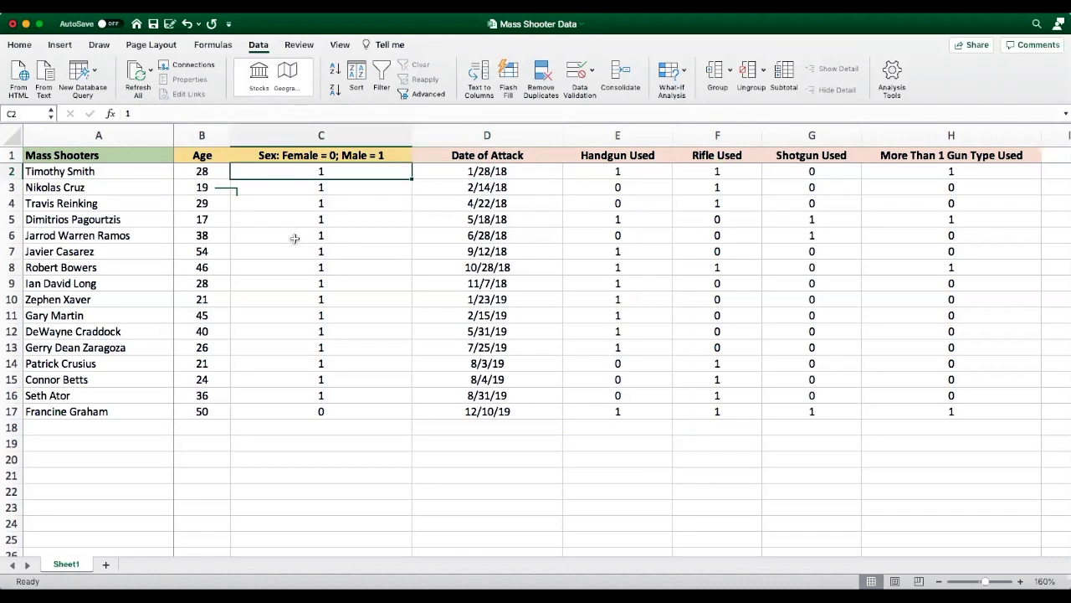
pyautogui.press('Up')
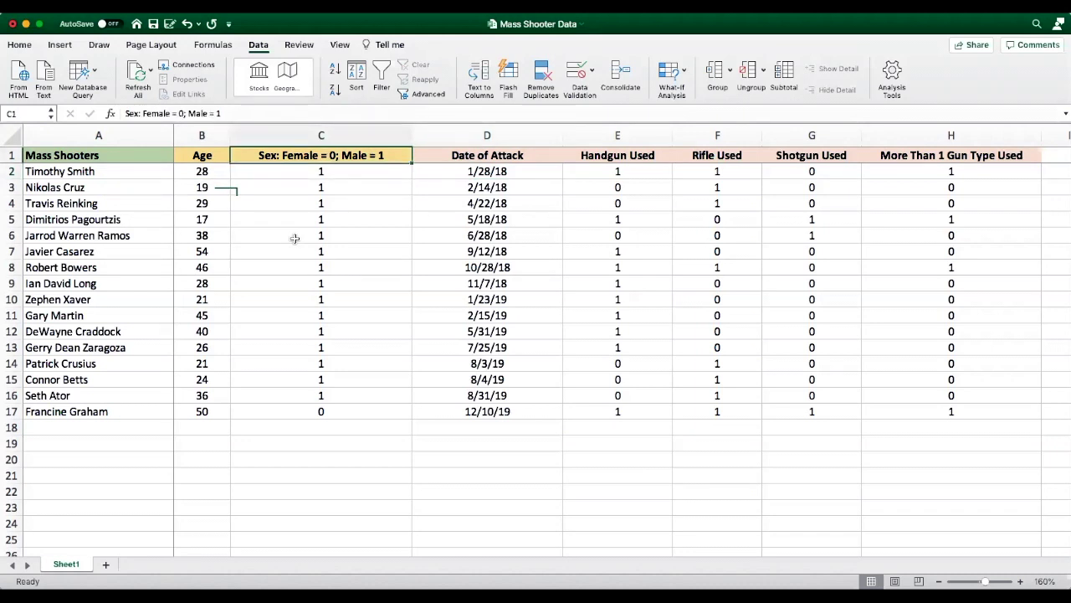
pyautogui.press('Left')
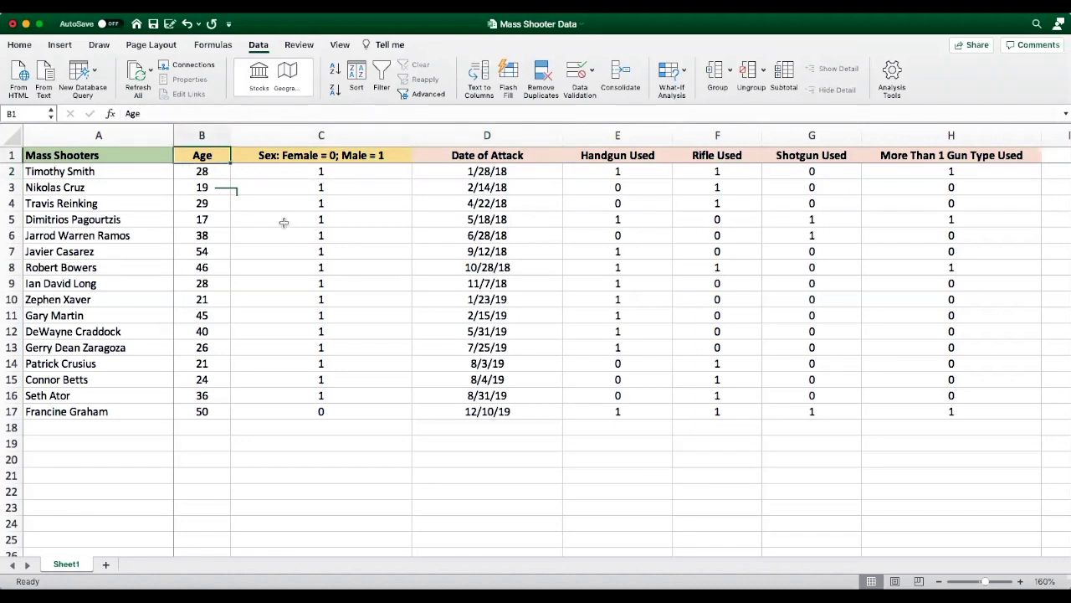
# Sort the data by the Age column in ascending order, expanding the selection to include the other columns.
pyautogui.click(204, 135)
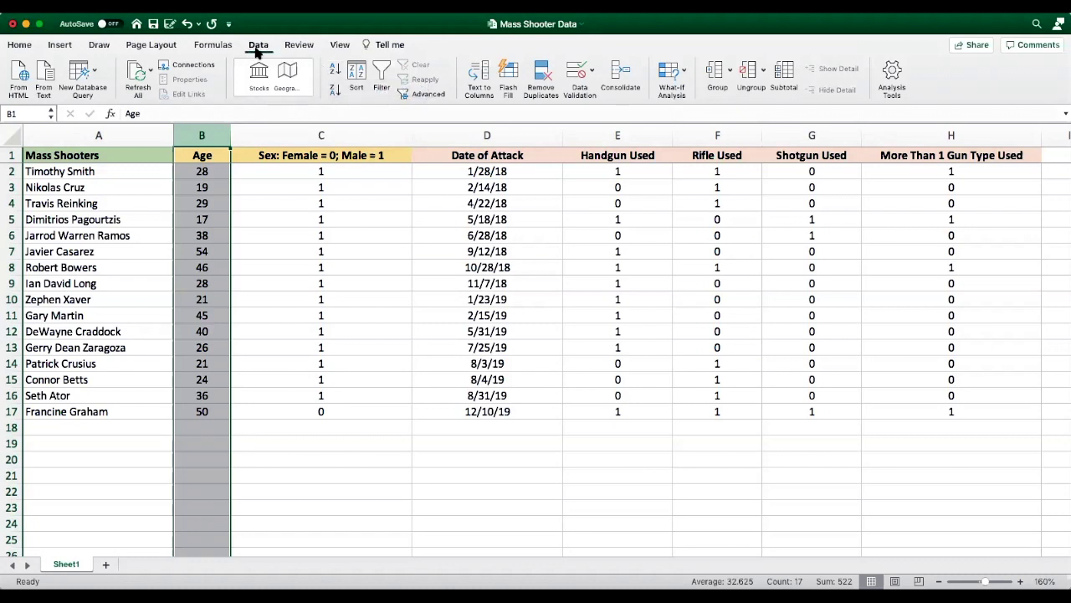
pyautogui.click(335, 74)
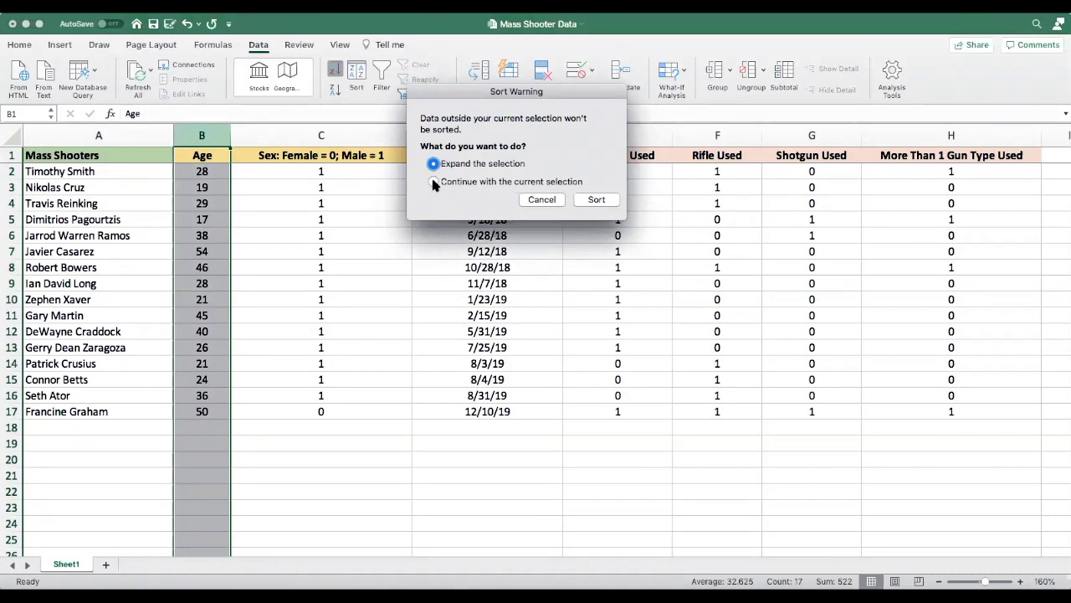
pyautogui.click(592, 200)
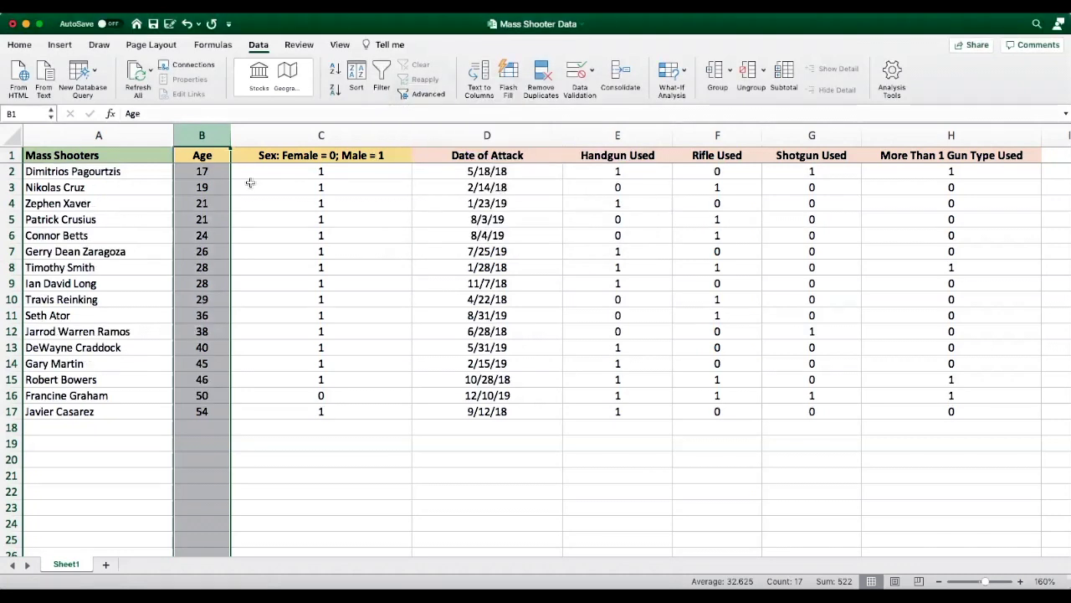
# Examine the order of the records down the Age and Mass Shooters columns after the sort.
pyautogui.click(212, 172)
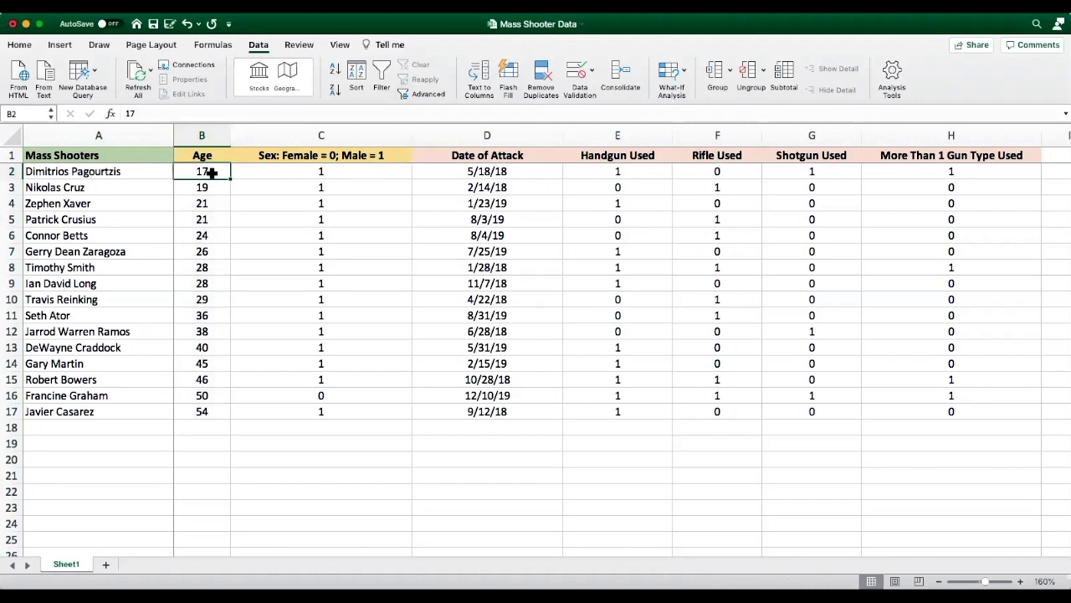
pyautogui.press('Down')
pyautogui.press('Left')
pyautogui.press('Down')
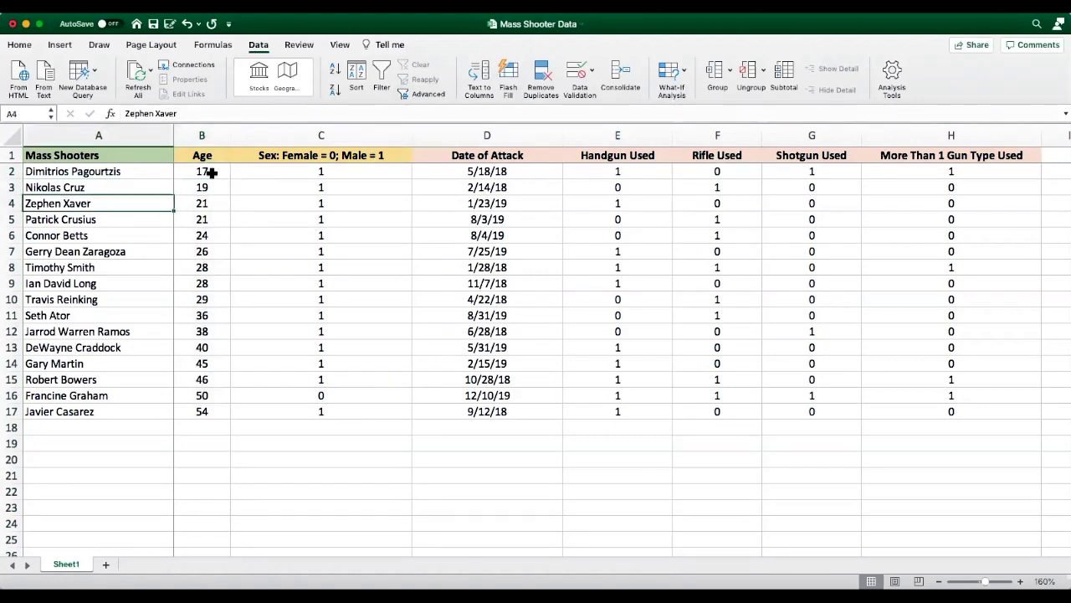
pyautogui.press('Down')
pyautogui.press('Down')
pyautogui.press('Down')
pyautogui.press('Down')
pyautogui.press('Down')
pyautogui.press('Down')
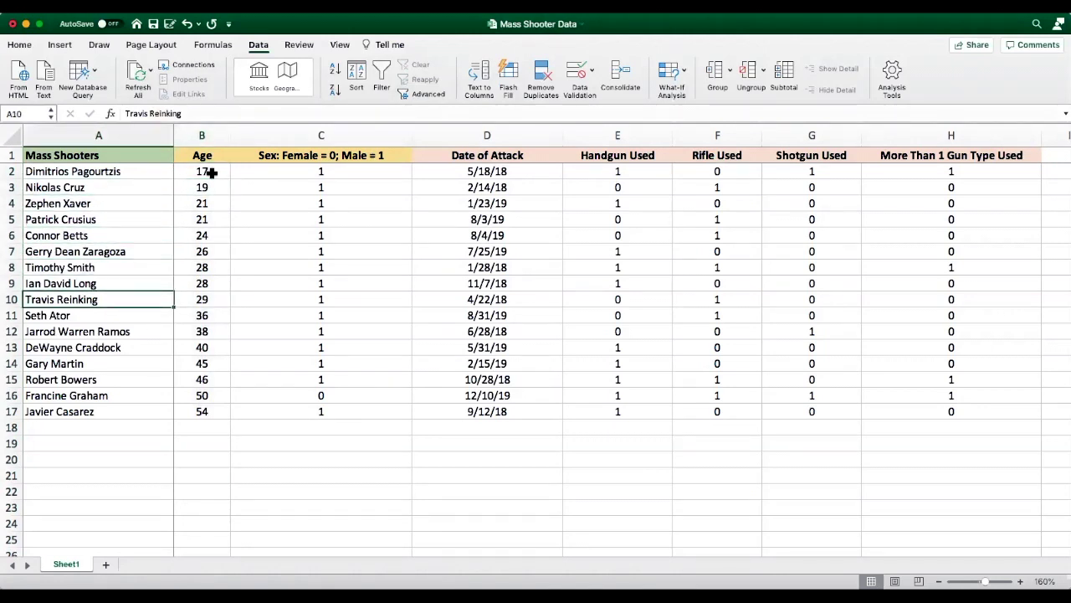
pyautogui.press('Up')
pyautogui.press('Up')
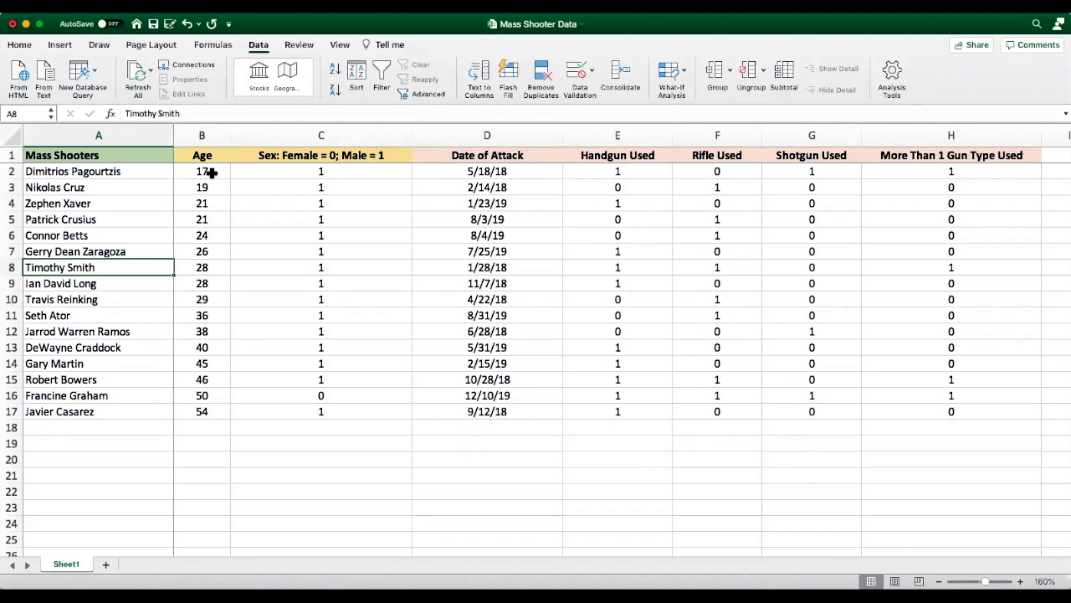
# Check the record in row 8 across all its columns to verify its values moved together in the sort.
pyautogui.press('Right')
pyautogui.press('Left')
pyautogui.press('Right')
pyautogui.press('Right')
pyautogui.press('Right')
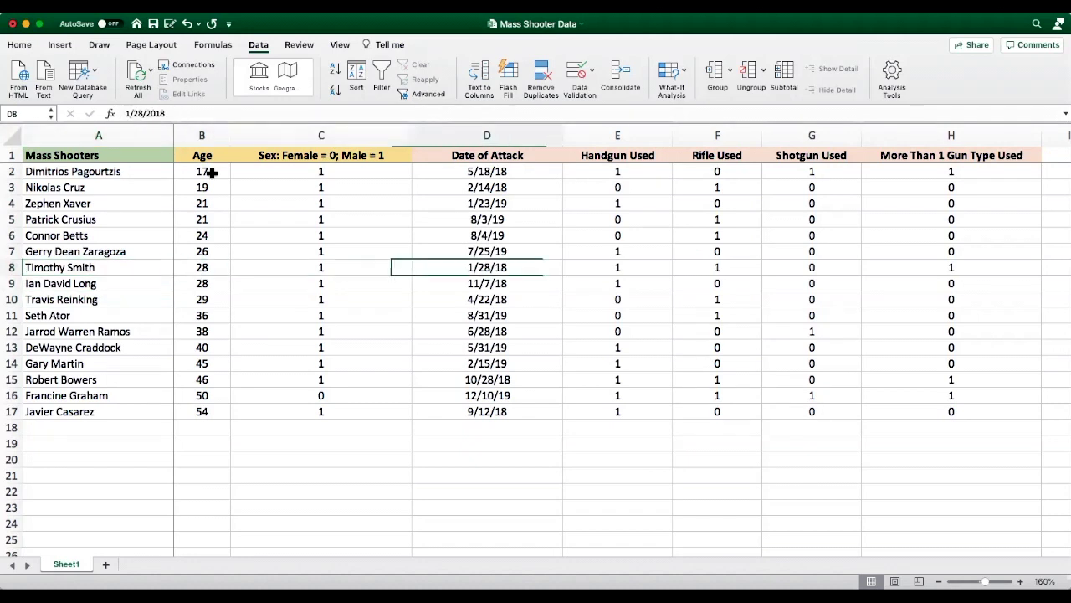
pyautogui.press('Right')
pyautogui.press('Left')
pyautogui.press('Left')
pyautogui.press('Left')
pyautogui.press('Left')
pyautogui.press('Right')
pyautogui.press('Right')
pyautogui.press('Right')
pyautogui.press('Right')
pyautogui.press('Right')
pyautogui.press('Right')
pyautogui.press('Right')
pyautogui.press('Right')
pyautogui.press('Left')
pyautogui.press('Left')
pyautogui.press('Left')
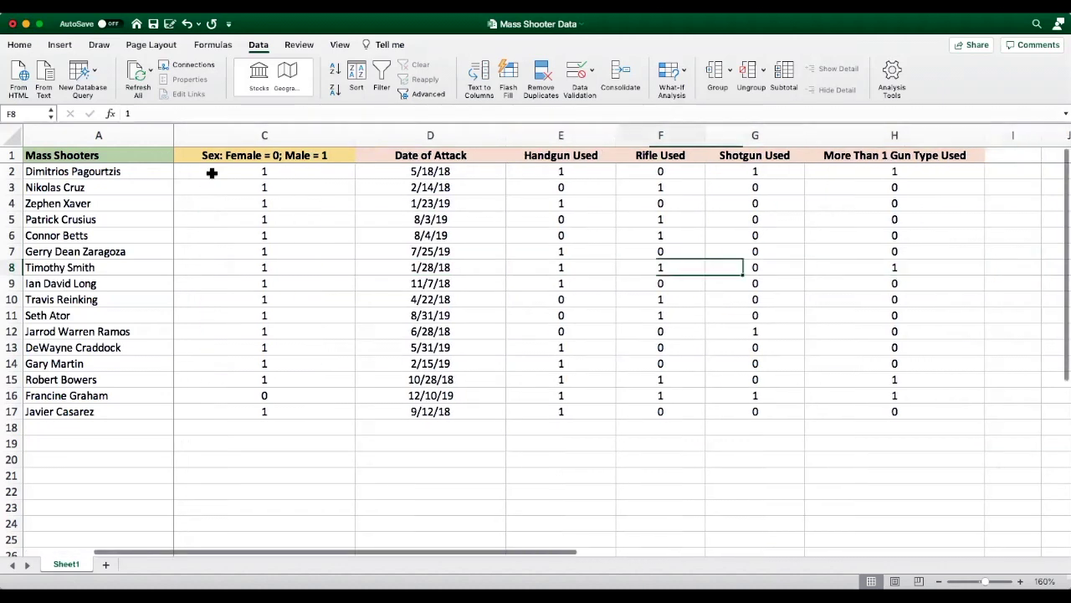
pyautogui.press('Left')
pyautogui.press('Left')
pyautogui.press('Left')
pyautogui.press('Left')
pyautogui.press('Left')
pyautogui.press('Right')
pyautogui.press('Right')
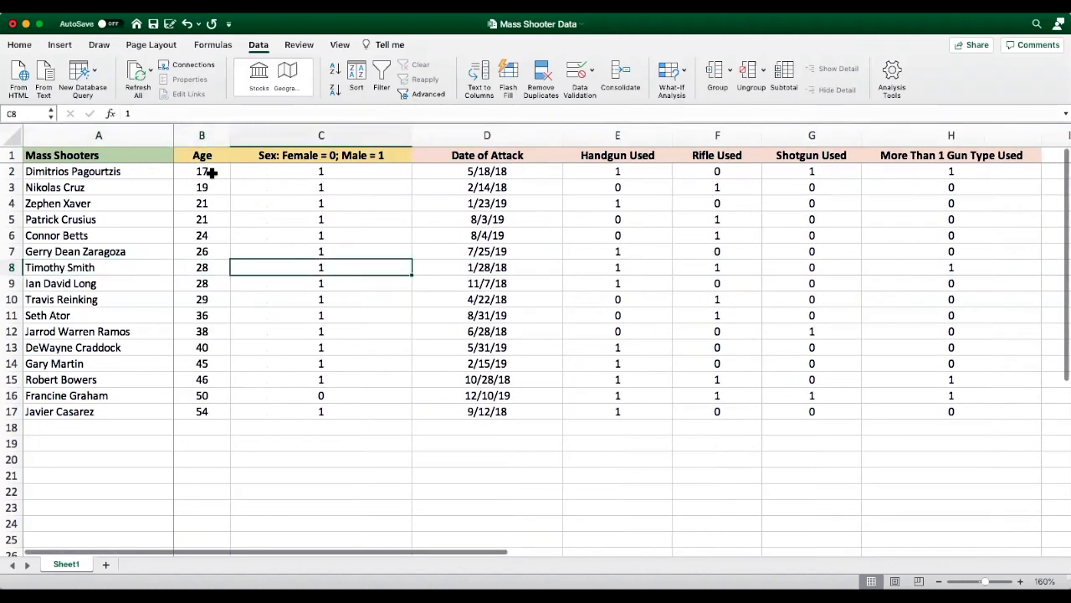
# Examine the Age column's sort order, starting from its first value in B2.
pyautogui.press('Left')
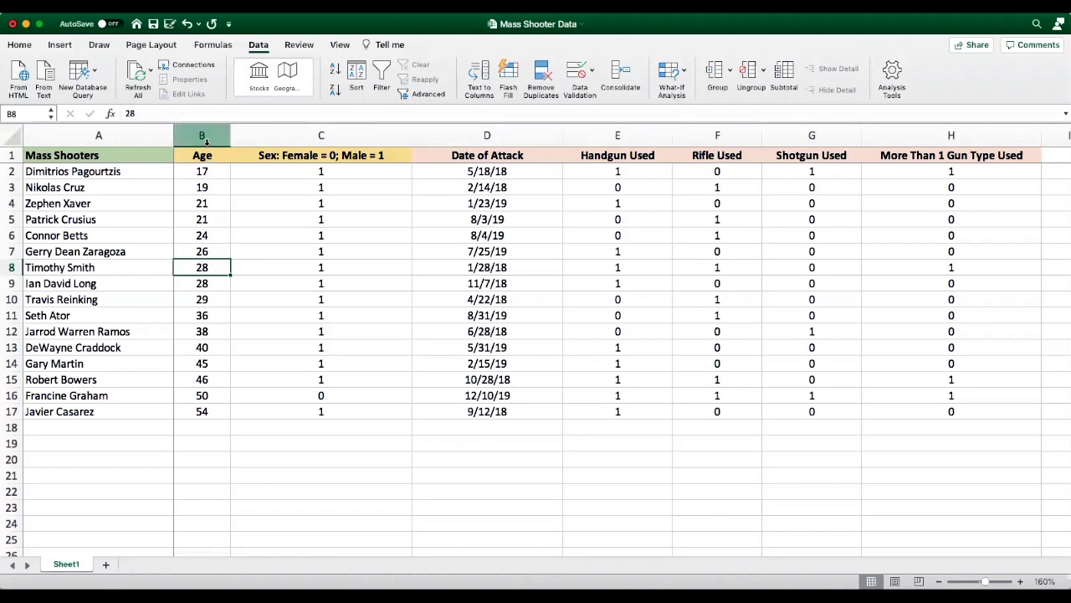
pyautogui.click(206, 140)
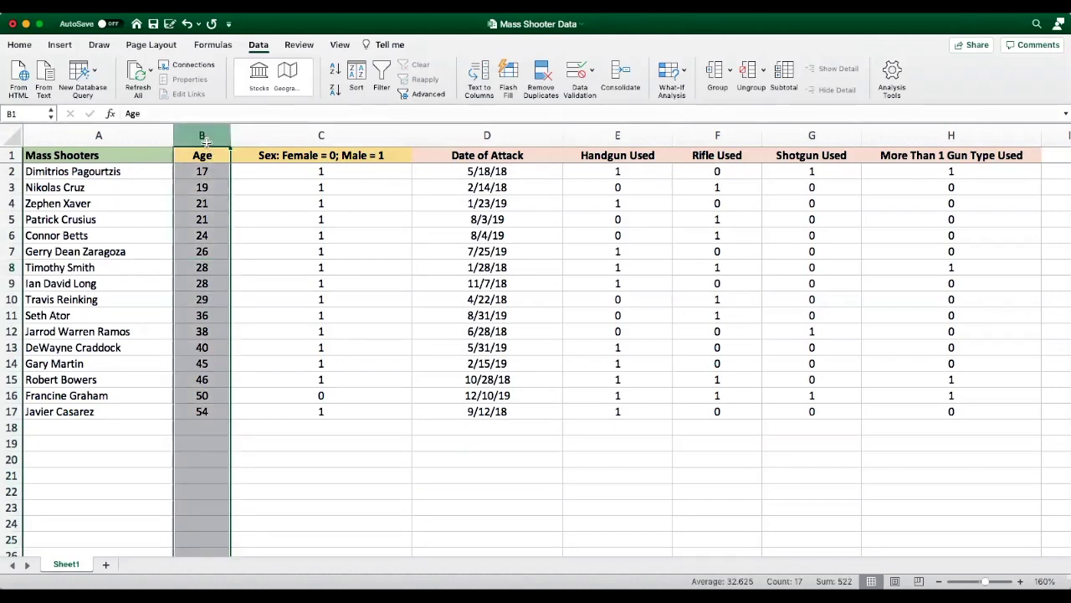
pyautogui.click(204, 172)
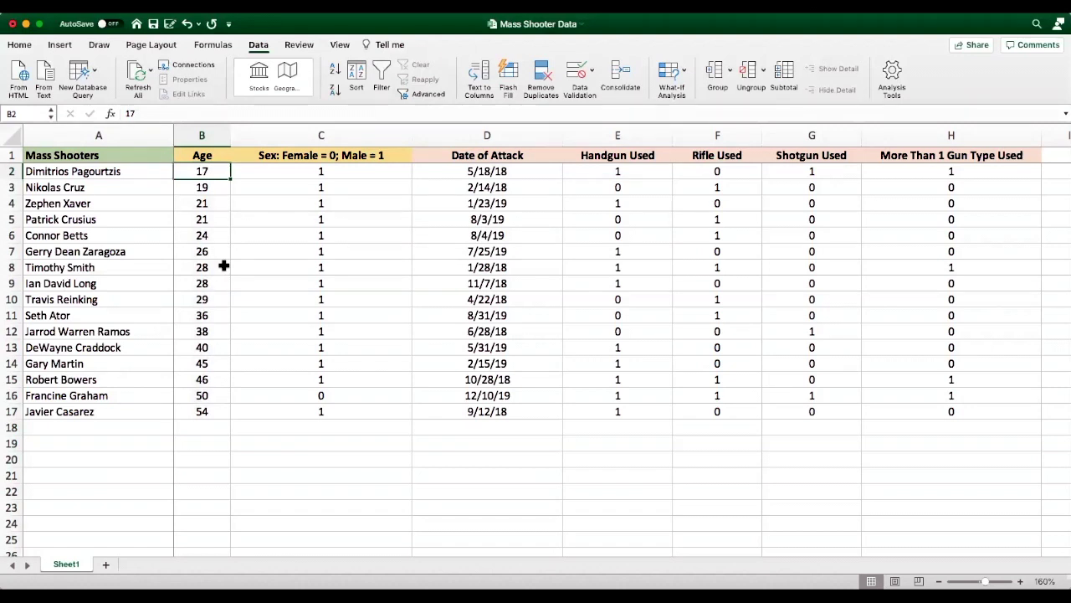
# Examine the ages down column B to the last record in row 17 to check the ascending order.
pyautogui.press('Down')
pyautogui.press('Down')
pyautogui.press('Down')
pyautogui.press('Down')
pyautogui.press('Down')
pyautogui.press('Down')
pyautogui.press('Down')
pyautogui.press('Down')
pyautogui.press('Down')
pyautogui.press('Down')
pyautogui.press('Down')
pyautogui.press('Down')
pyautogui.press('Down')
pyautogui.press('Down')
pyautogui.press('Down')
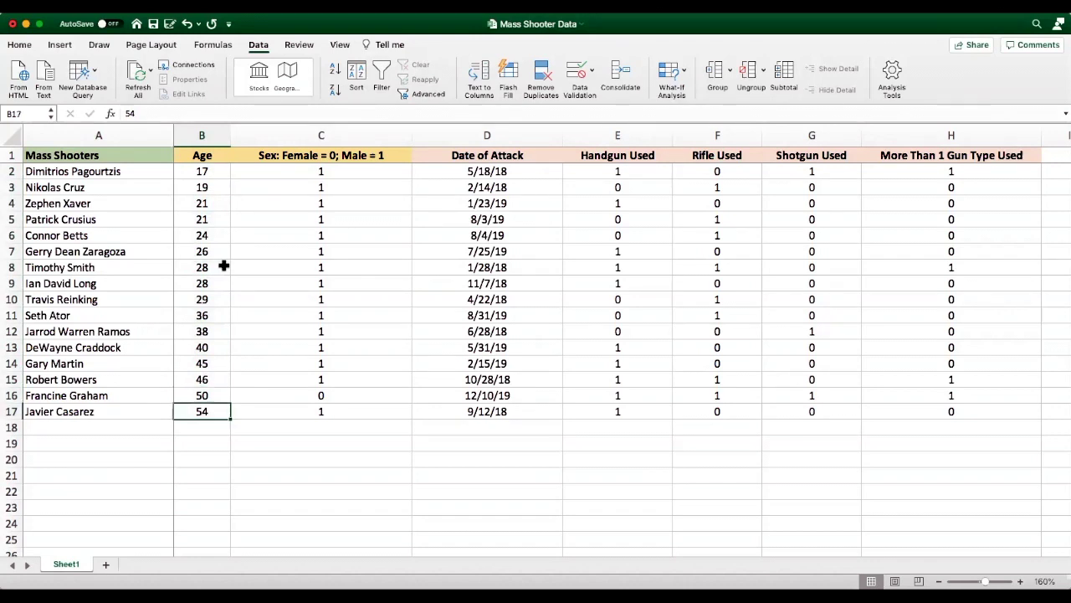
# Sort the data by the Sex column in ascending order, expanding the selection to keep each row together.
pyautogui.press('Right')
pyautogui.press('Right')
pyautogui.press('Up')
pyautogui.press('Up')
pyautogui.press('Up')
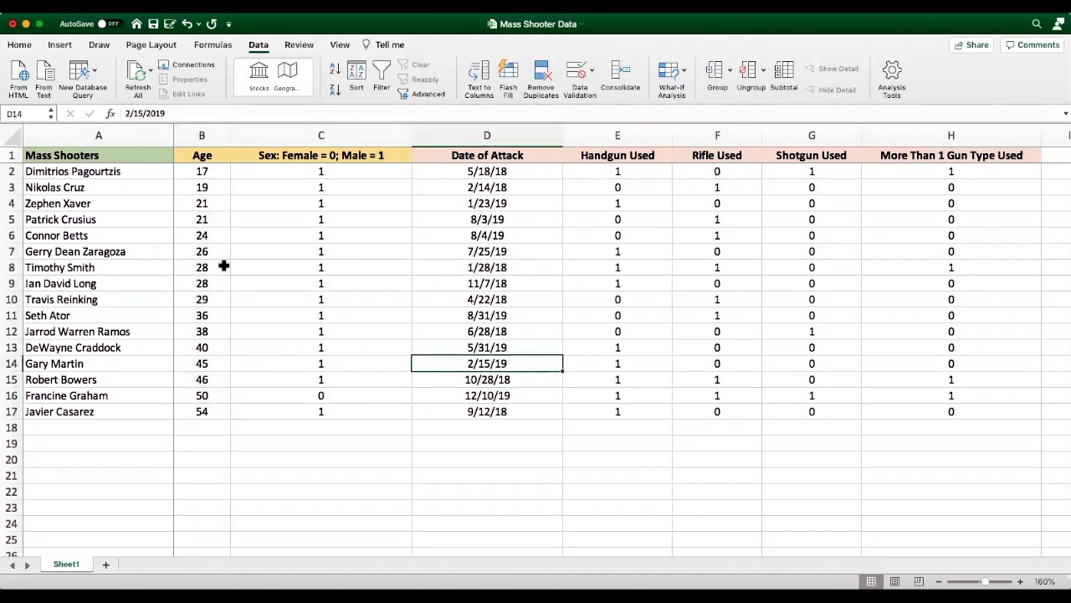
pyautogui.press('Left')
pyautogui.click(294, 134)
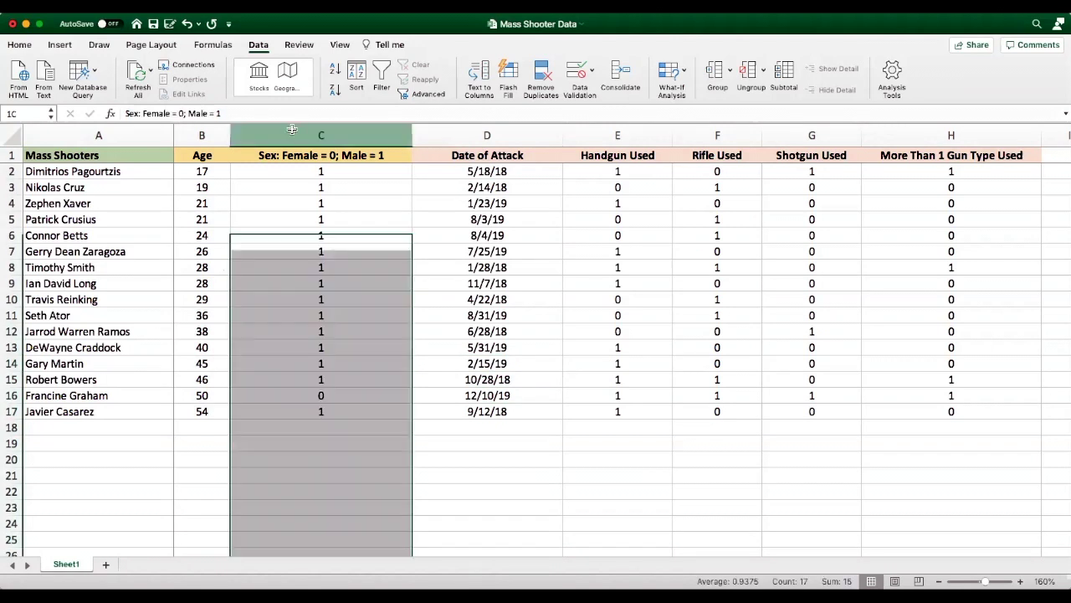
pyautogui.click(336, 73)
pyautogui.press('Return')
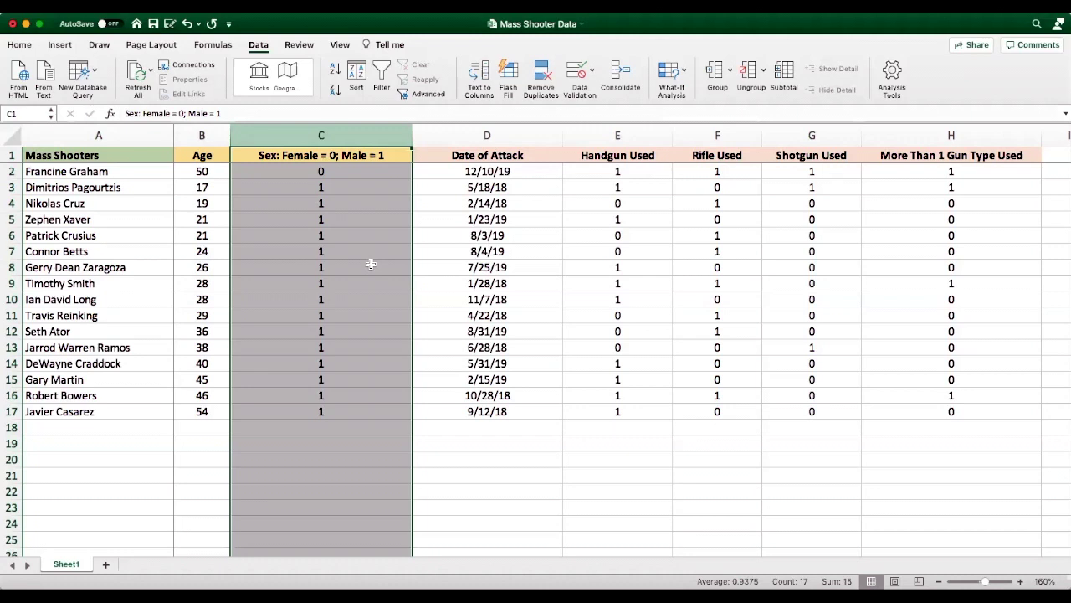
# Check the Sex codes after the sort, comparing C2 with the values in C3:C17.
pyautogui.click(327, 173)
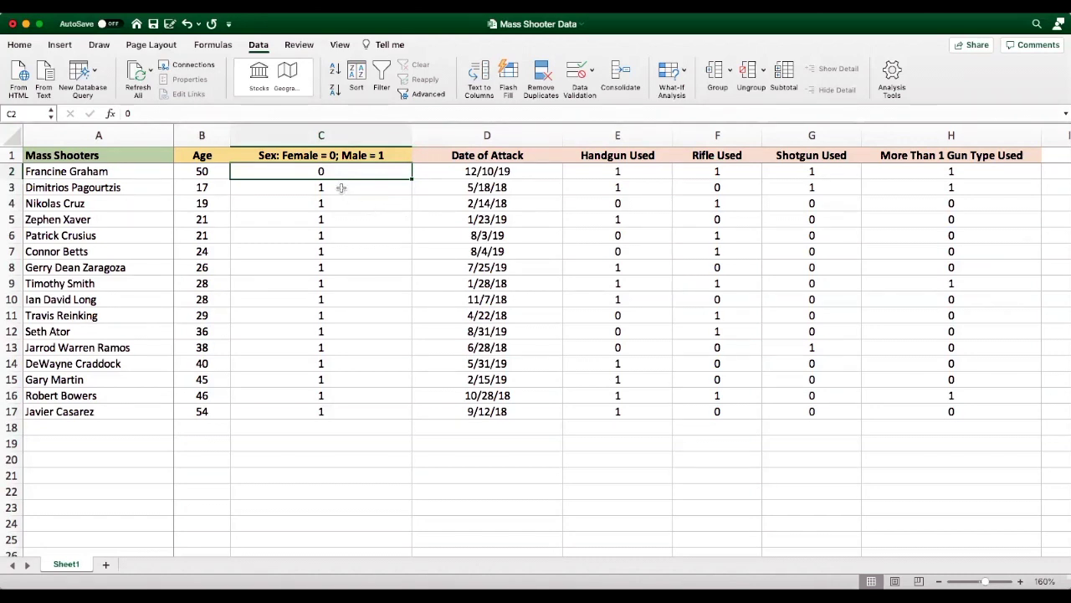
pyautogui.click(341, 188)
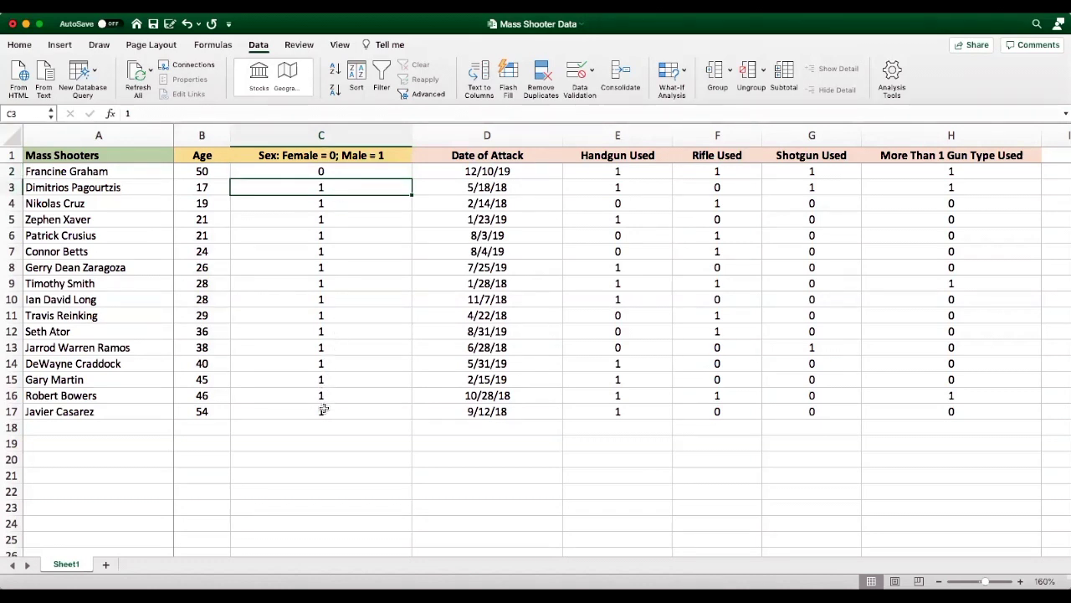
pyautogui.keyDown('shift'); pyautogui.click(323, 409); pyautogui.keyUp('shift')
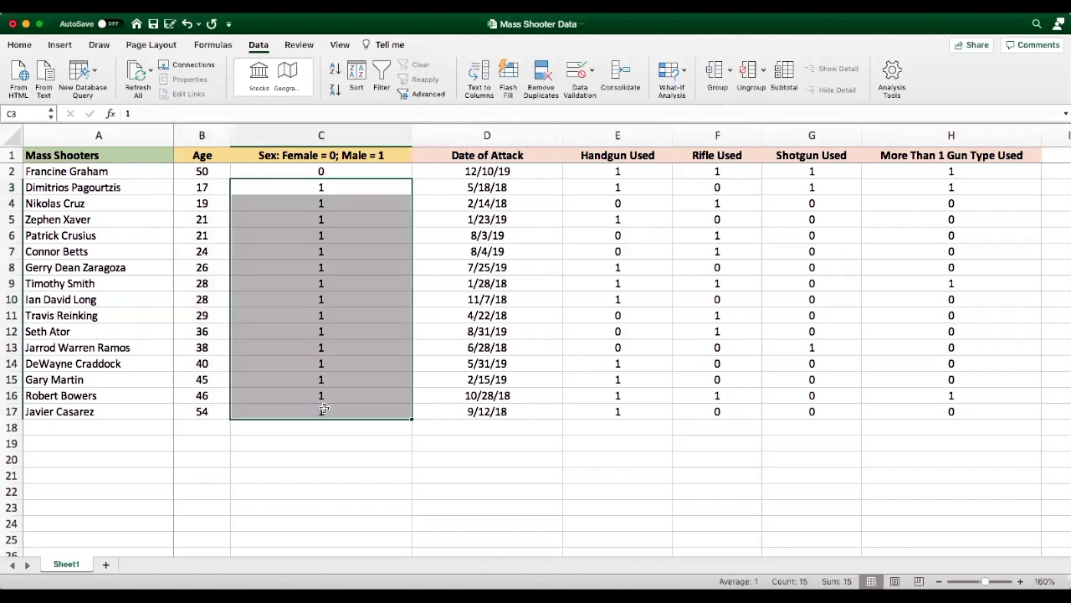
pyautogui.click(348, 173)
pyautogui.click(350, 192)
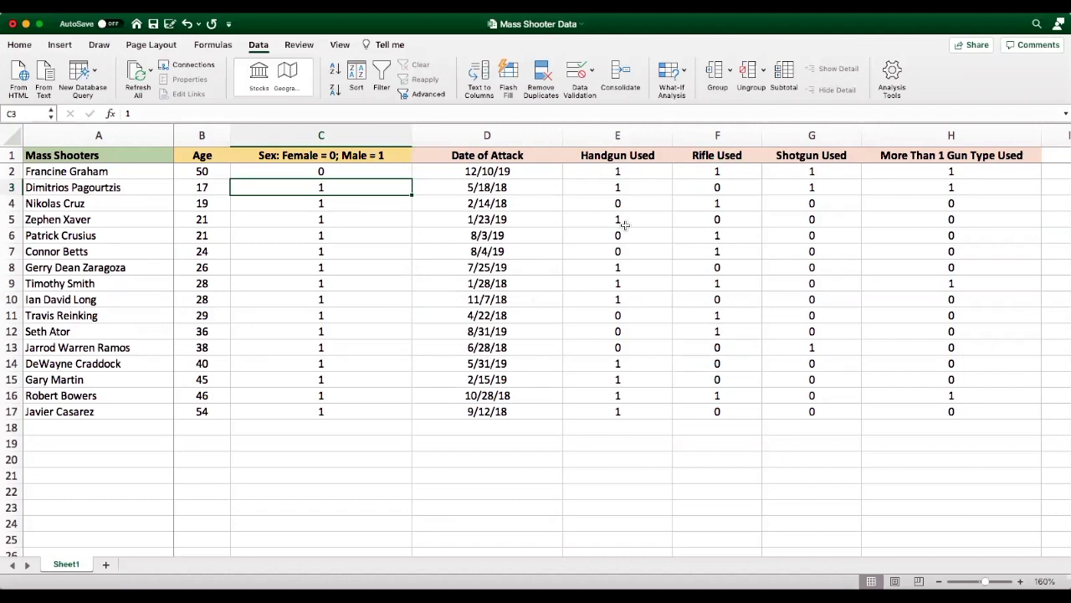
# Sort the data by the Handgun Used column in ascending order, expanding the selection to the other columns.
pyautogui.click(605, 166)
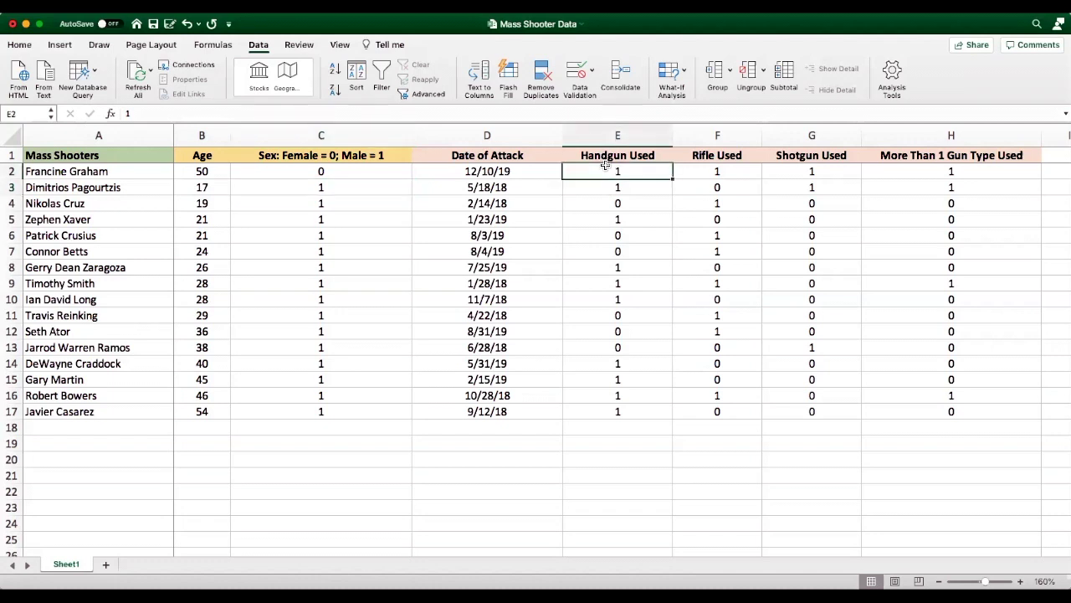
pyautogui.keyDown('shift'); pyautogui.click(628, 413); pyautogui.keyUp('shift')
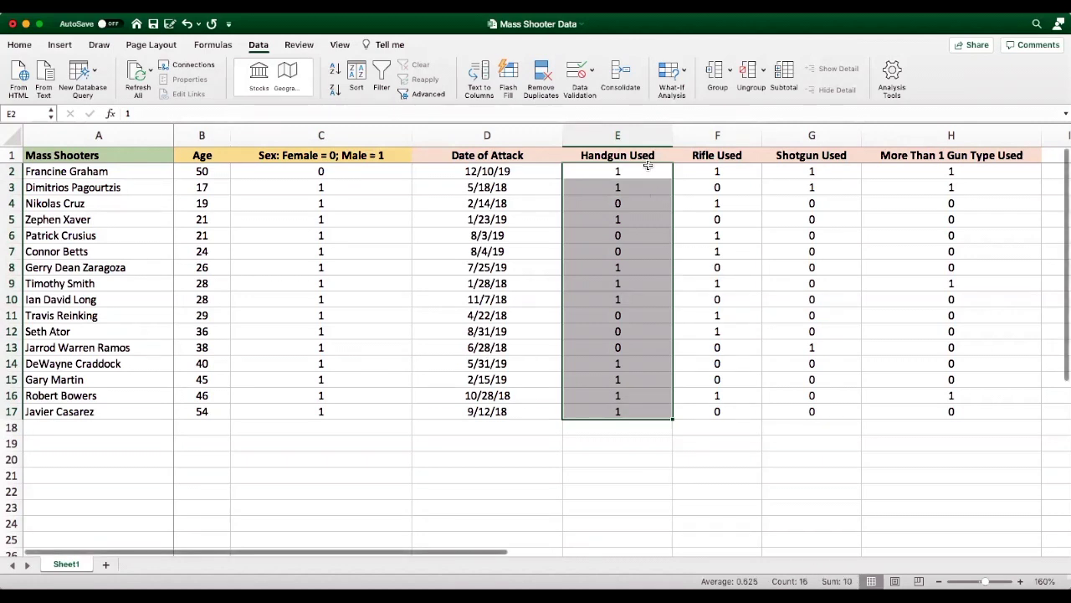
pyautogui.click(631, 141)
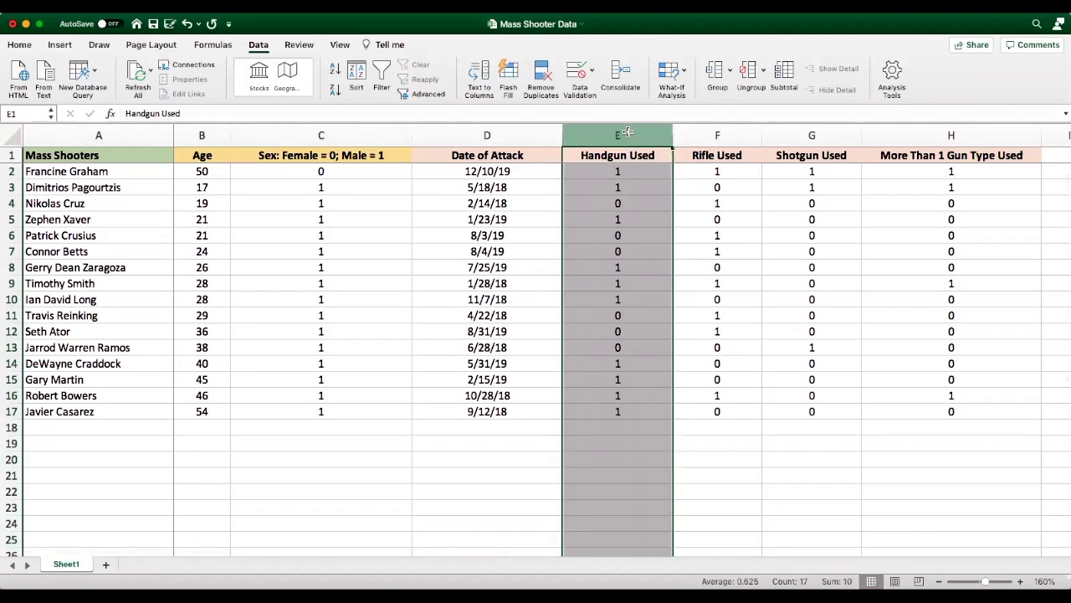
pyautogui.click(334, 70)
pyautogui.click(594, 199)
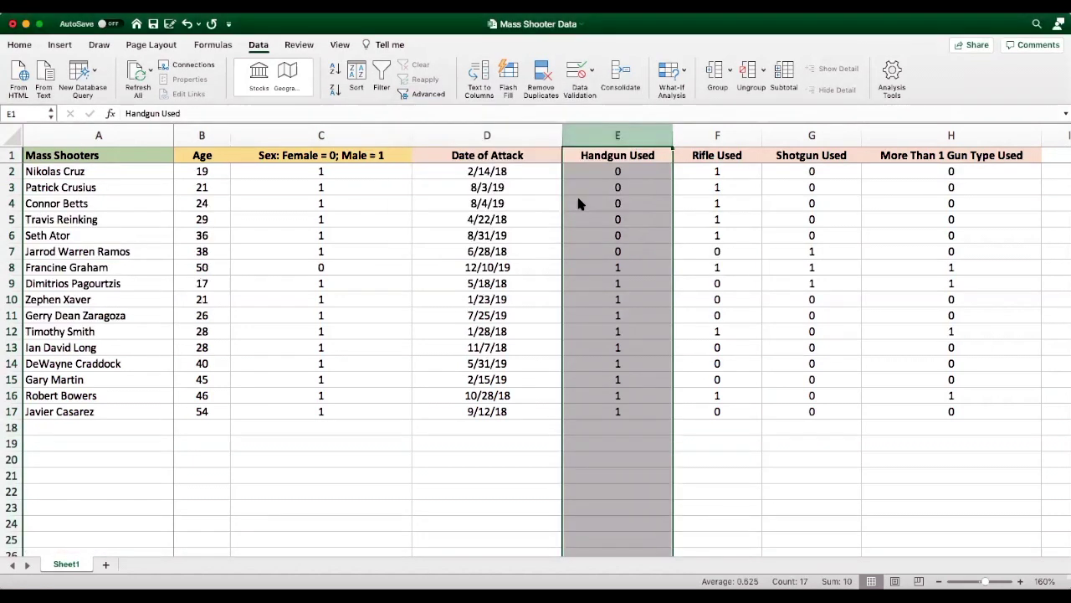
# Count the Handgun Used codes by selecting the zeros in E2:E7 and the ones in E8:E17.
pyautogui.click(616, 170)
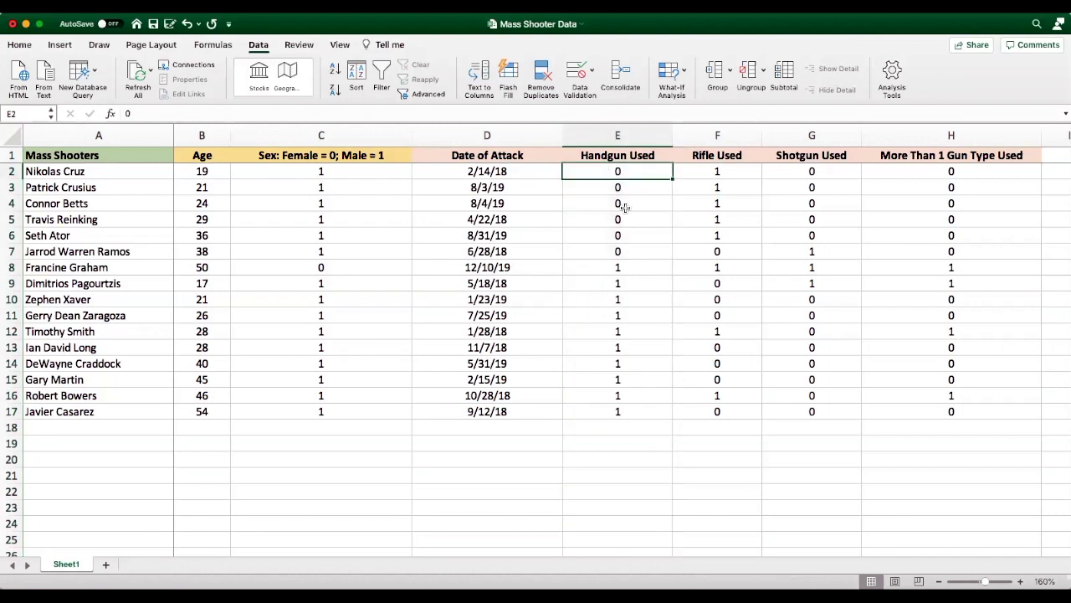
pyautogui.keyDown('shift'); pyautogui.click(634, 251); pyautogui.keyUp('shift')
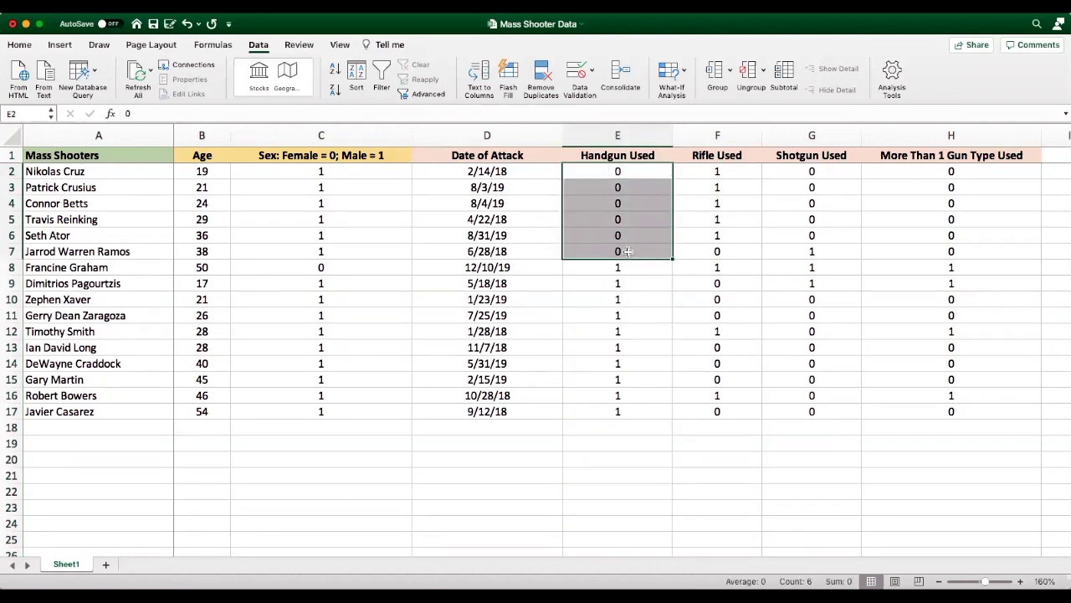
pyautogui.click(621, 269)
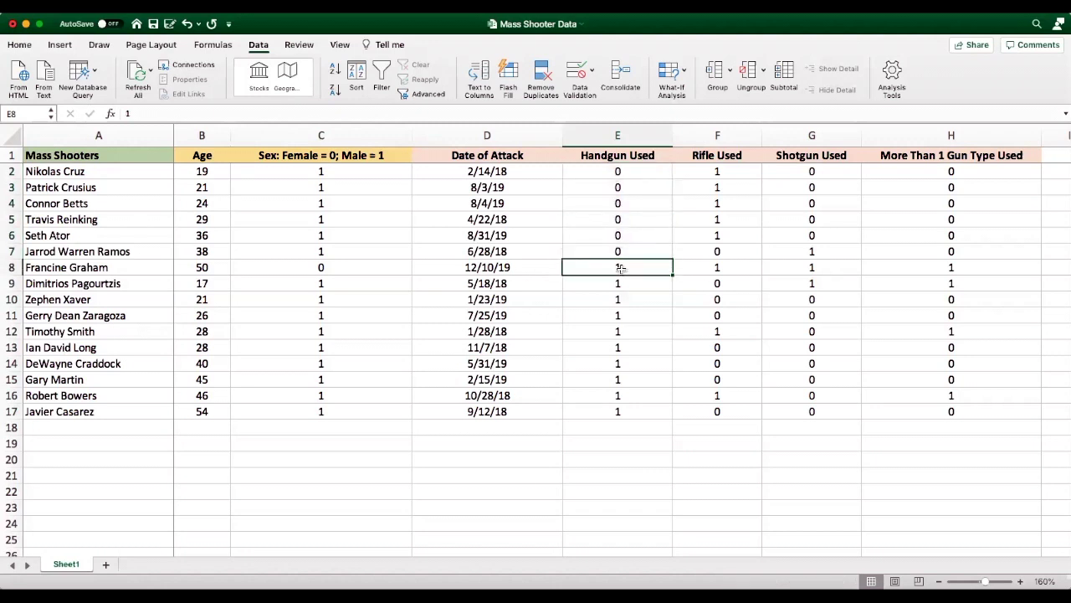
pyautogui.keyDown('shift'); pyautogui.click(624, 411); pyautogui.keyUp('shift')
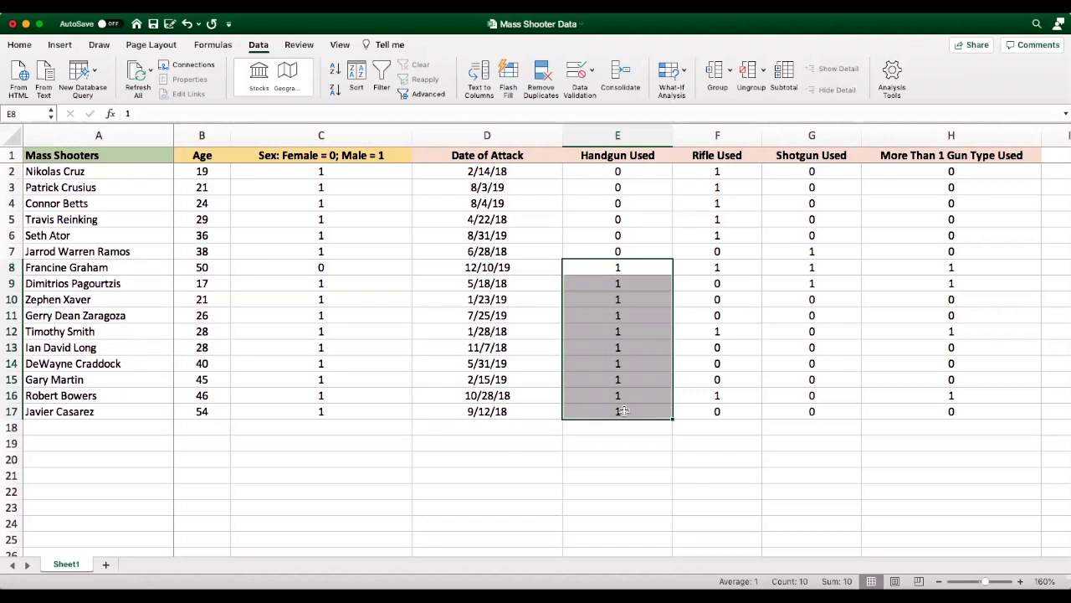
# Sort the data by Rifle Used in ascending order with the selection expanded, and select the ones in F10:F17 to count them.
pyautogui.click(717, 135)
pyautogui.click(335, 70)
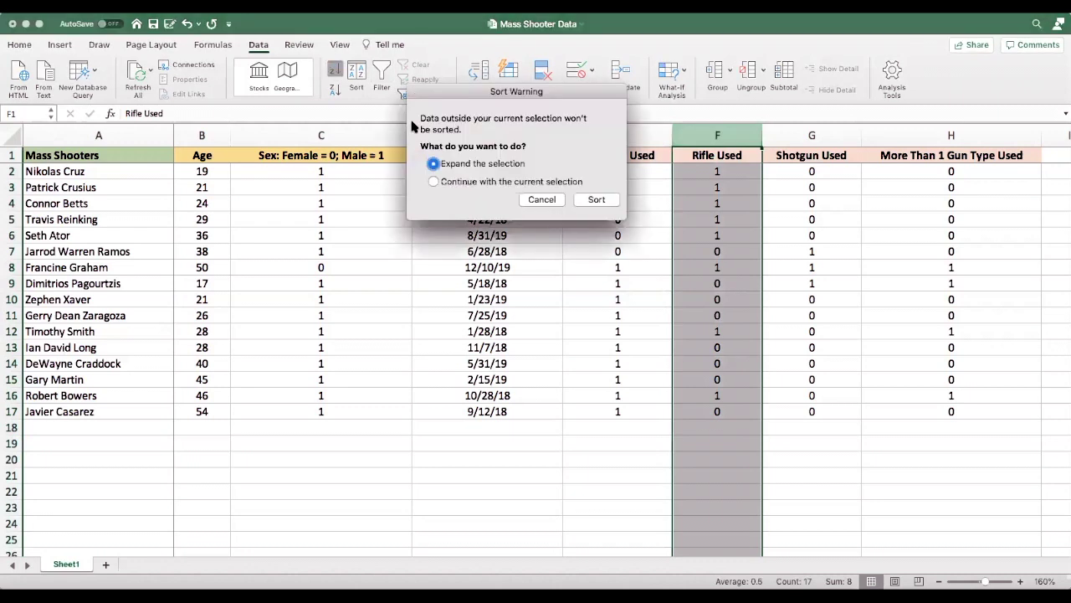
pyautogui.click(584, 204)
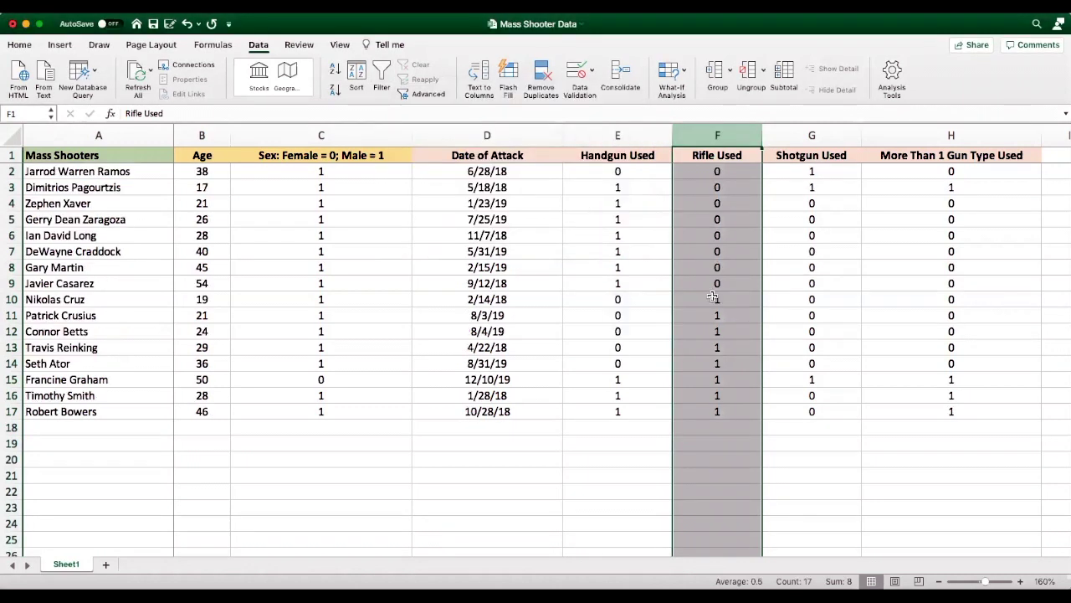
pyautogui.click(713, 297)
pyautogui.keyDown('shift'); pyautogui.click(718, 409); pyautogui.keyUp('shift')
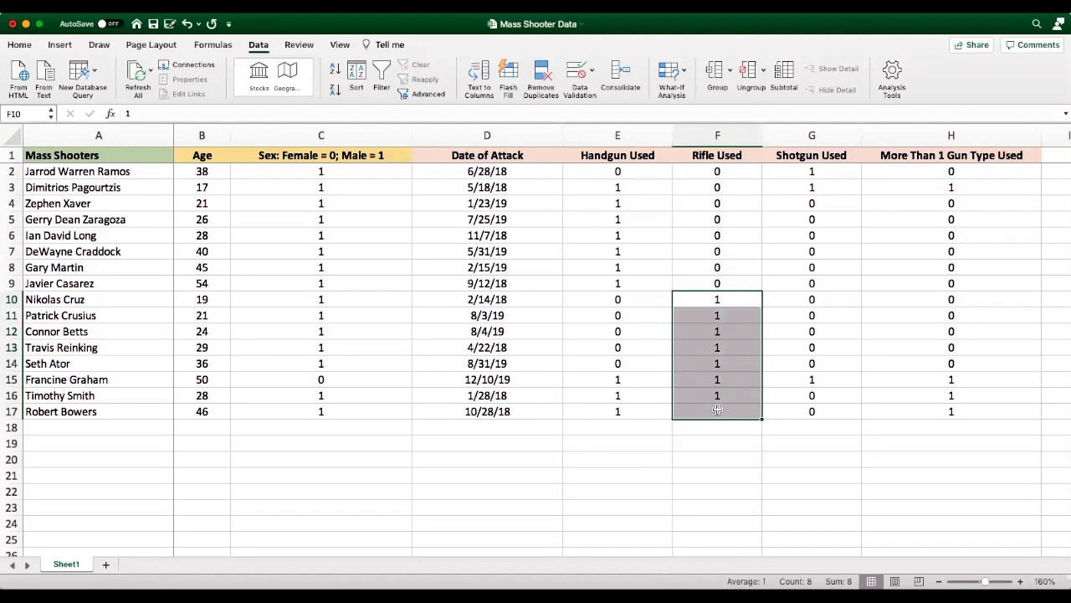
# Sort the data by Shotgun Used in ascending order with the selection expanded, and select the ones in G15:G17 to count them.
pyautogui.click(800, 141)
pyautogui.click(336, 69)
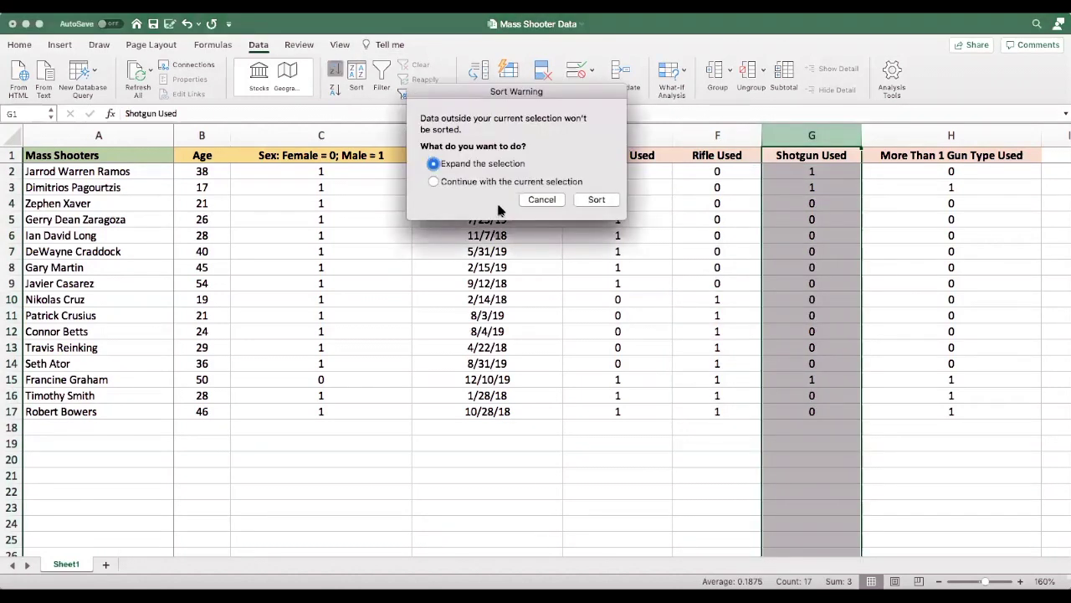
pyautogui.click(596, 199)
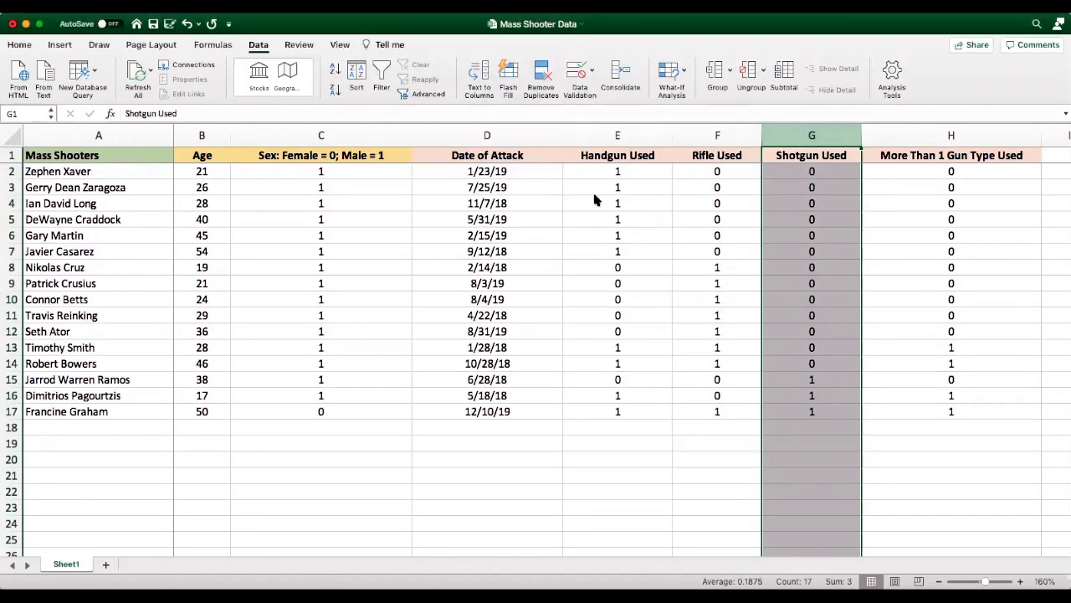
pyautogui.click(822, 379)
pyautogui.keyDown('shift'); pyautogui.click(818, 414); pyautogui.keyUp('shift')
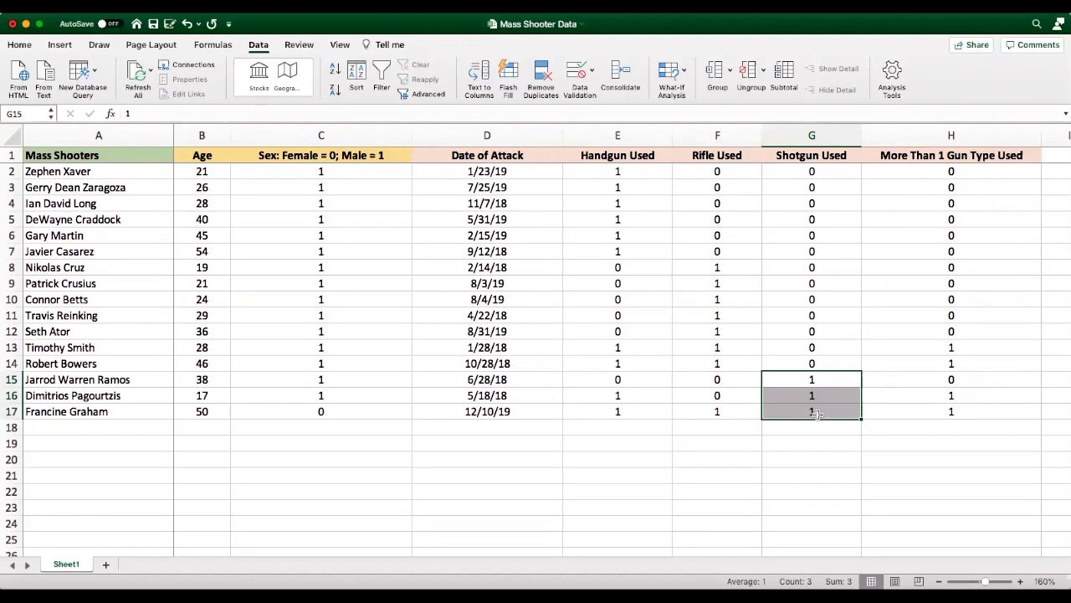
# Review the variable headers across row 1, from Mass Shooters through More Than 1 Gun Type Used.
pyautogui.click(321, 135)
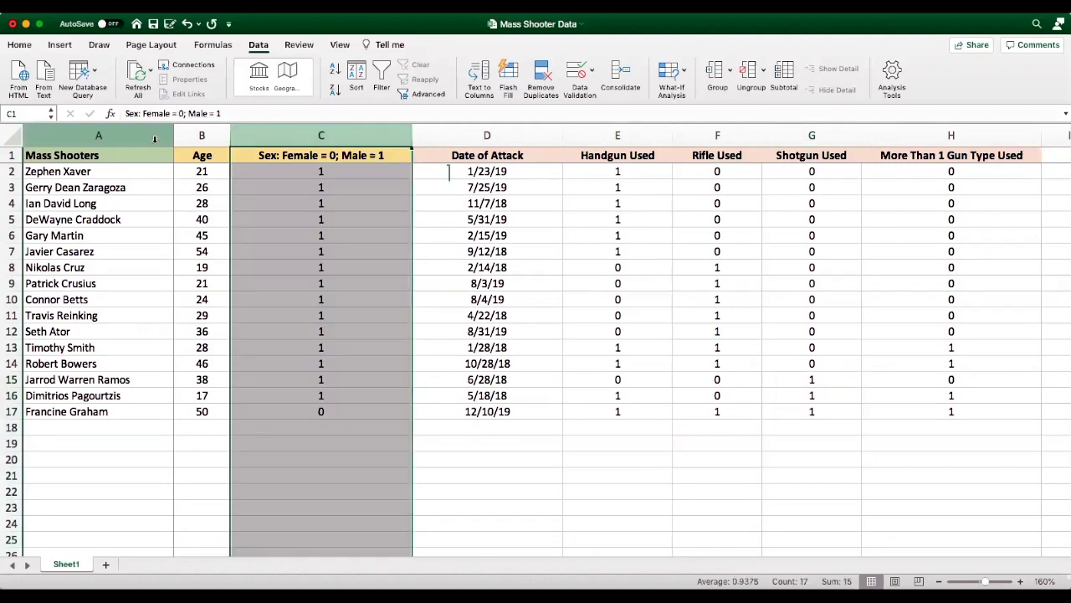
pyautogui.click(109, 169)
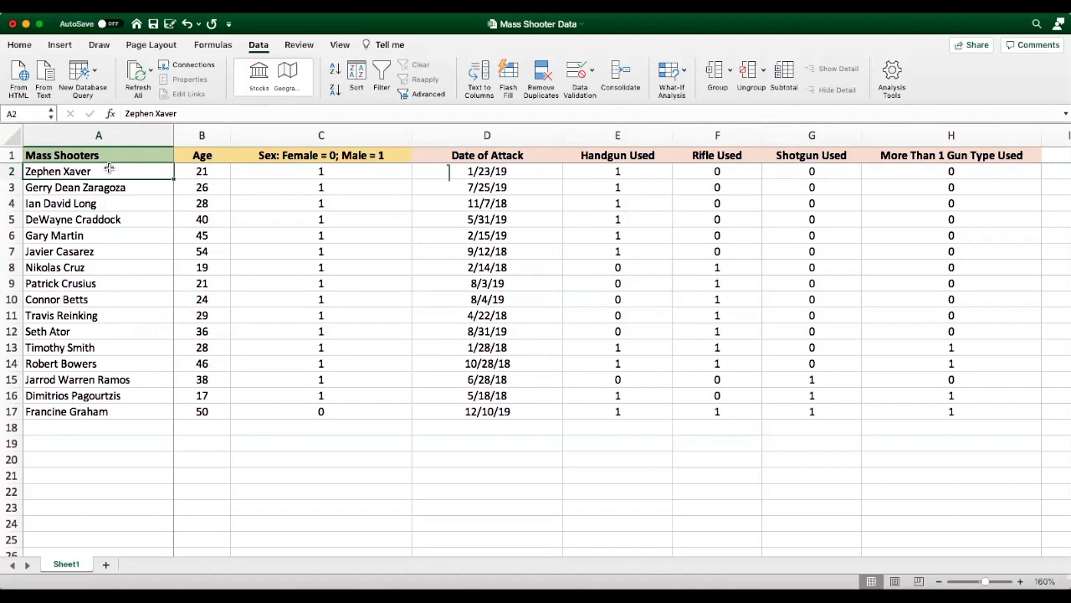
pyautogui.press('Up')
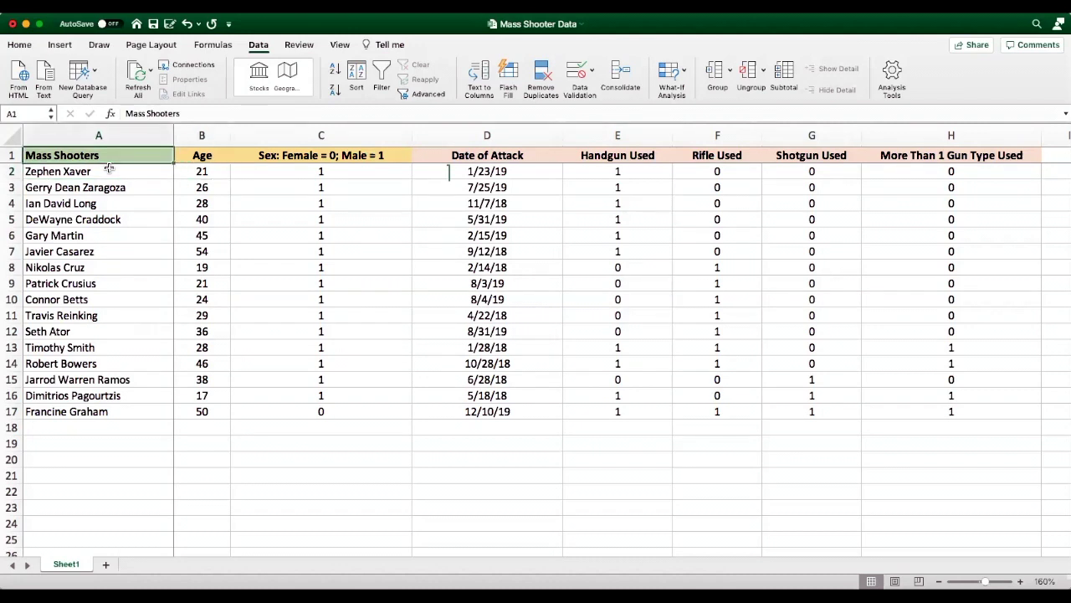
pyautogui.press('Right')
pyautogui.press('Right')
pyautogui.press('Left')
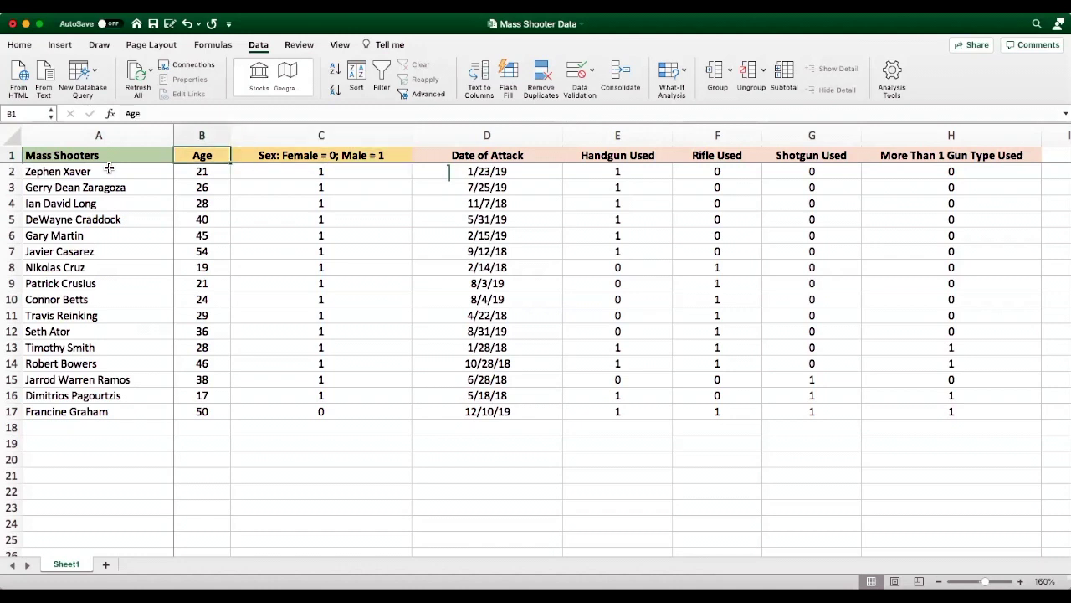
pyautogui.press('Right')
pyautogui.press('Right')
pyautogui.press('Right')
pyautogui.press('Right')
pyautogui.press('Right')
pyautogui.press('Right')
pyautogui.press('Right')
pyautogui.press('Left')
pyautogui.press('Left')
pyautogui.press('Left')
pyautogui.press('Left')
pyautogui.press('Left')
pyautogui.press('Left')
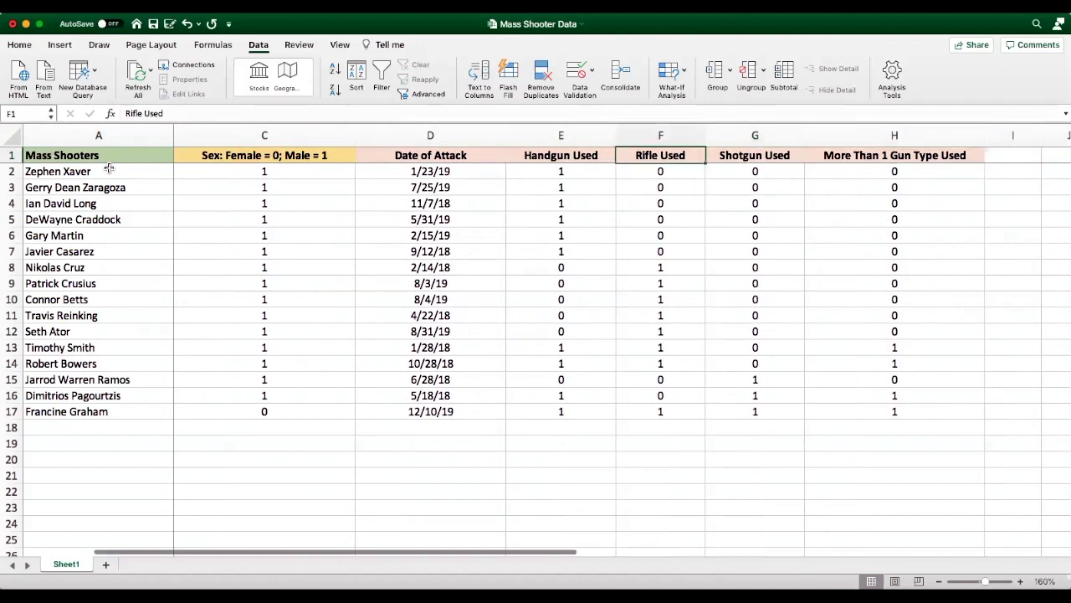
pyautogui.press('Left')
pyautogui.press('Right')
pyautogui.press('Right')
pyautogui.press('Right')
pyautogui.press('Right')
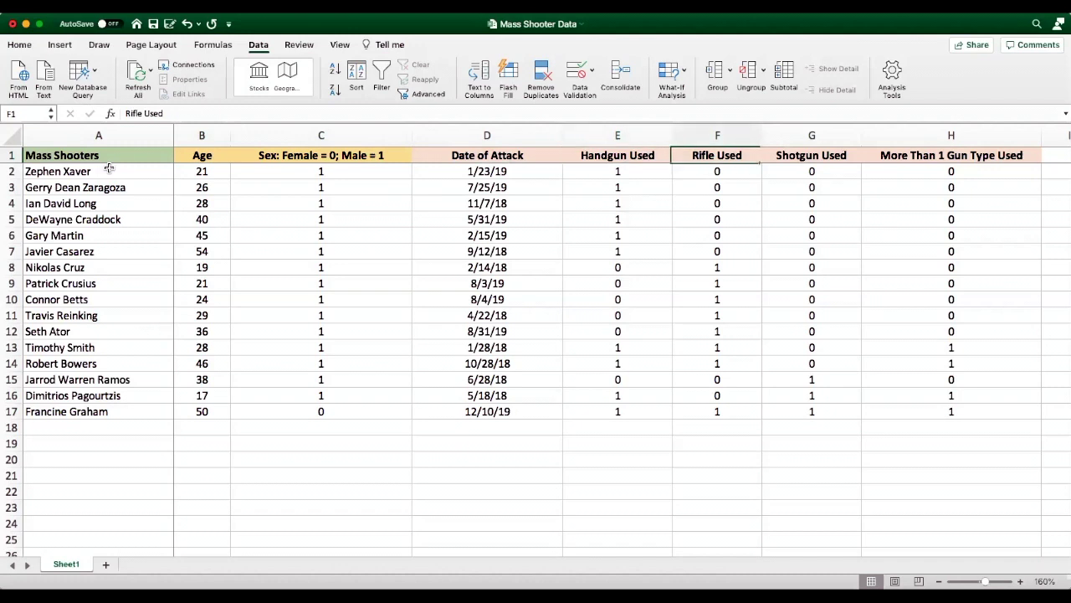
pyautogui.press('Right')
pyautogui.press('Right')
pyautogui.press('Right')
pyautogui.press('Left')
pyautogui.press('Left')
pyautogui.press('Left')
pyautogui.press('Left')
pyautogui.press('Left')
pyautogui.press('Left')
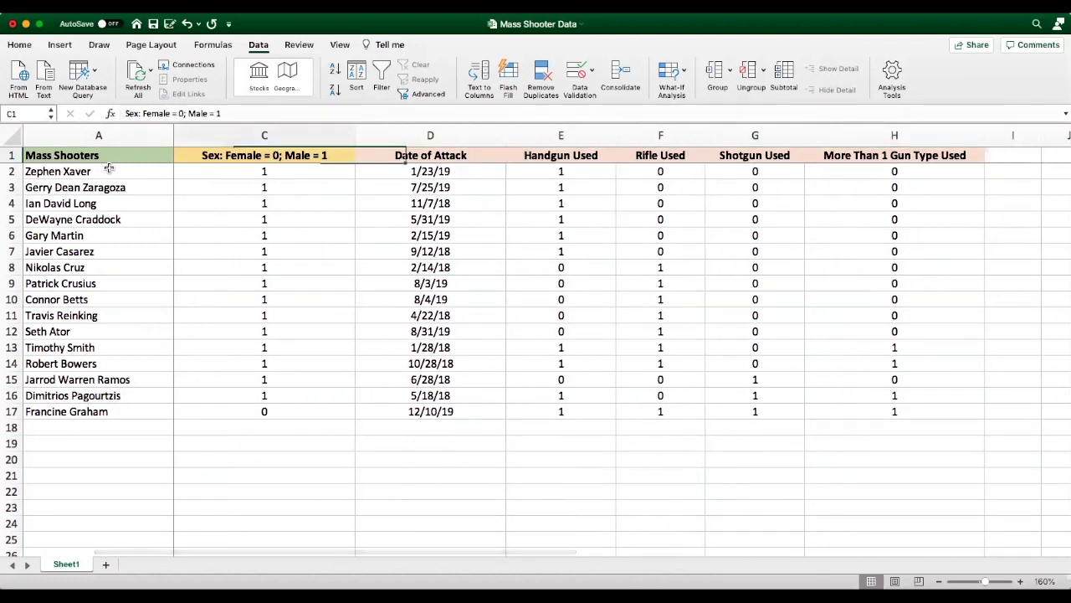
pyautogui.press('Left')
pyautogui.press('Left')
# Review the Age, Sex and Date of Attack headers in B1:D1.
pyautogui.press('Right')
pyautogui.press('Right')
pyautogui.press('Left')
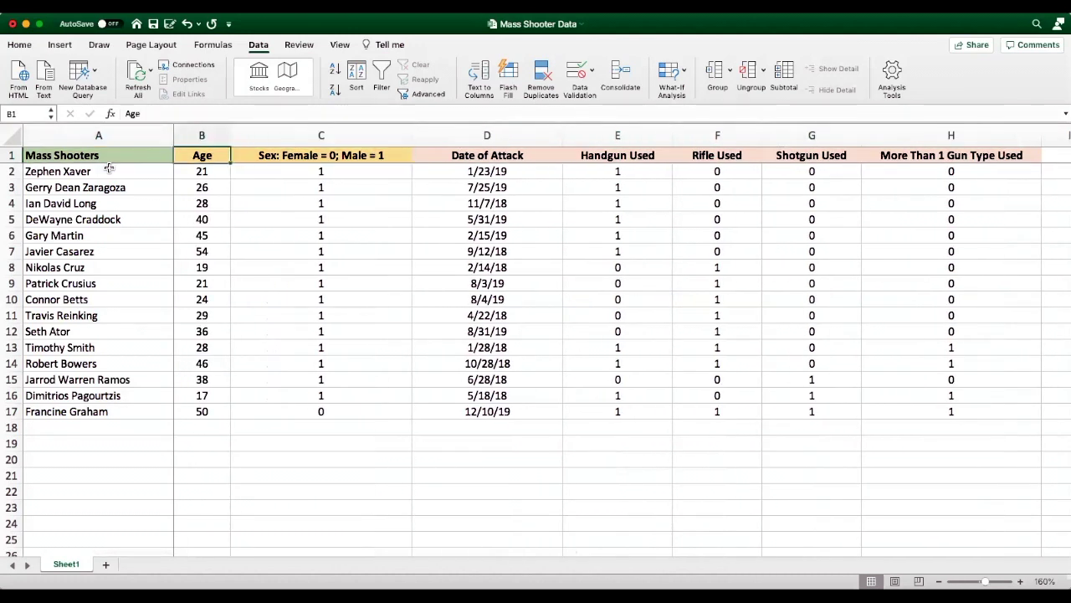
pyautogui.press('Right')
pyautogui.press('Right')
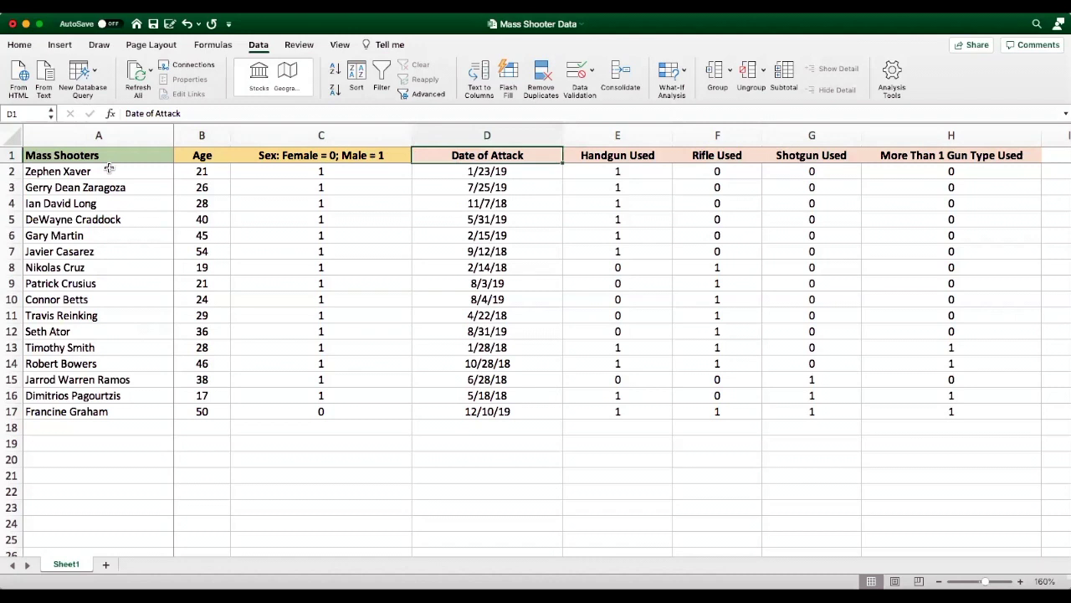
pyautogui.press('Left')
pyautogui.press('Left')
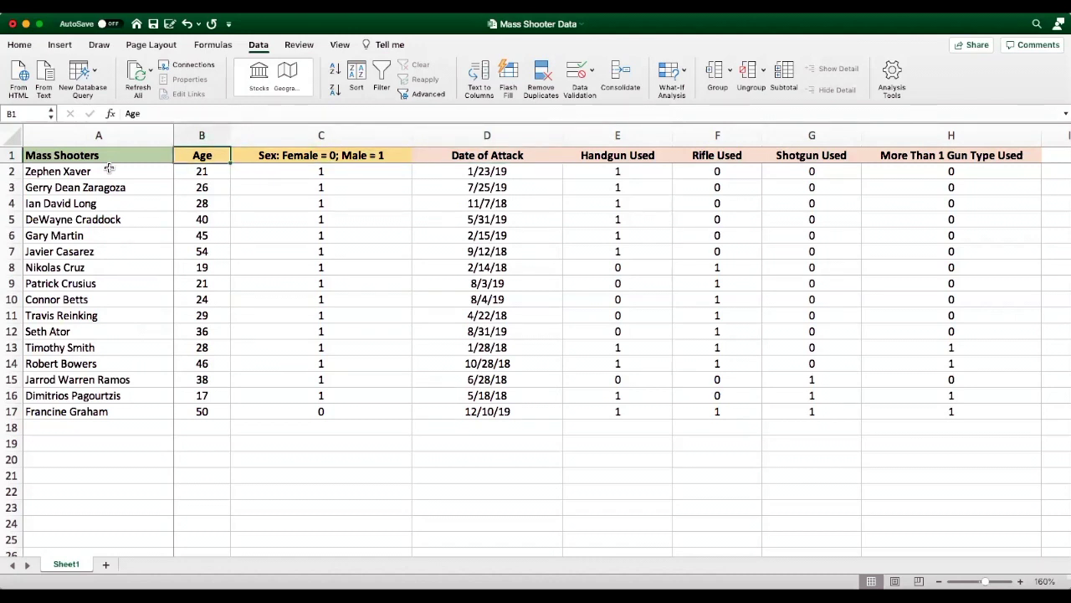
# Compare the coding given in the Sex column's header with the first record's value in C2.
pyautogui.click(303, 172)
pyautogui.click(291, 157)
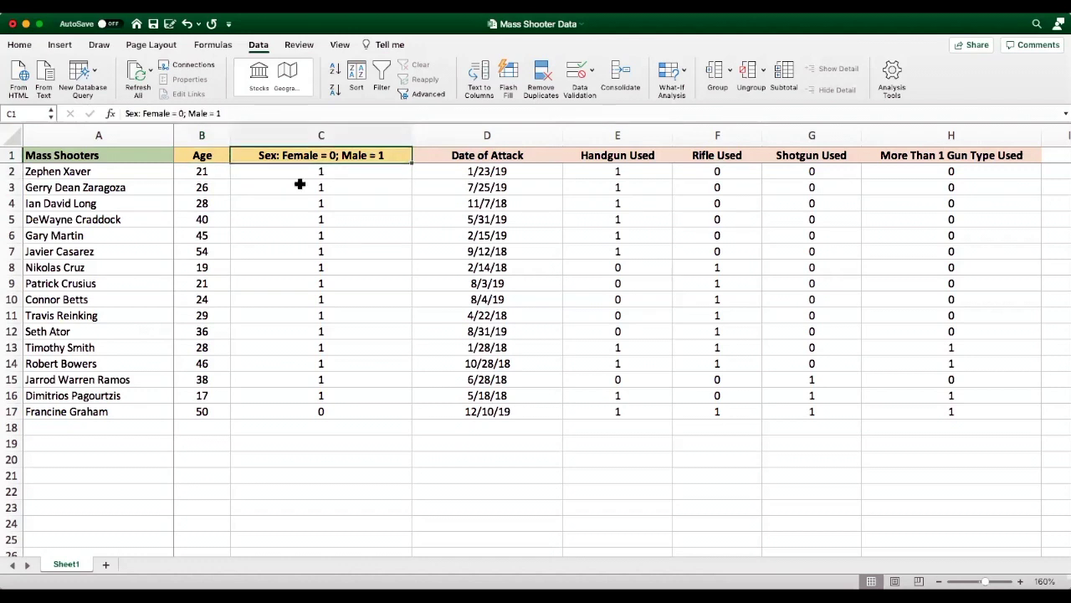
pyautogui.click(299, 173)
pyautogui.click(295, 157)
pyautogui.click(295, 171)
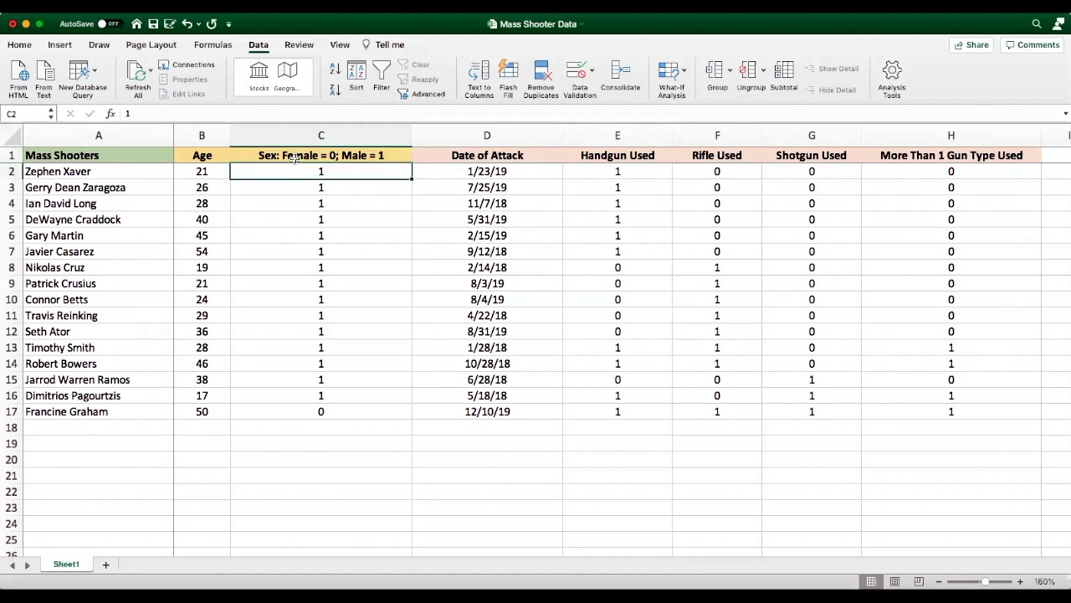
pyautogui.click(294, 159)
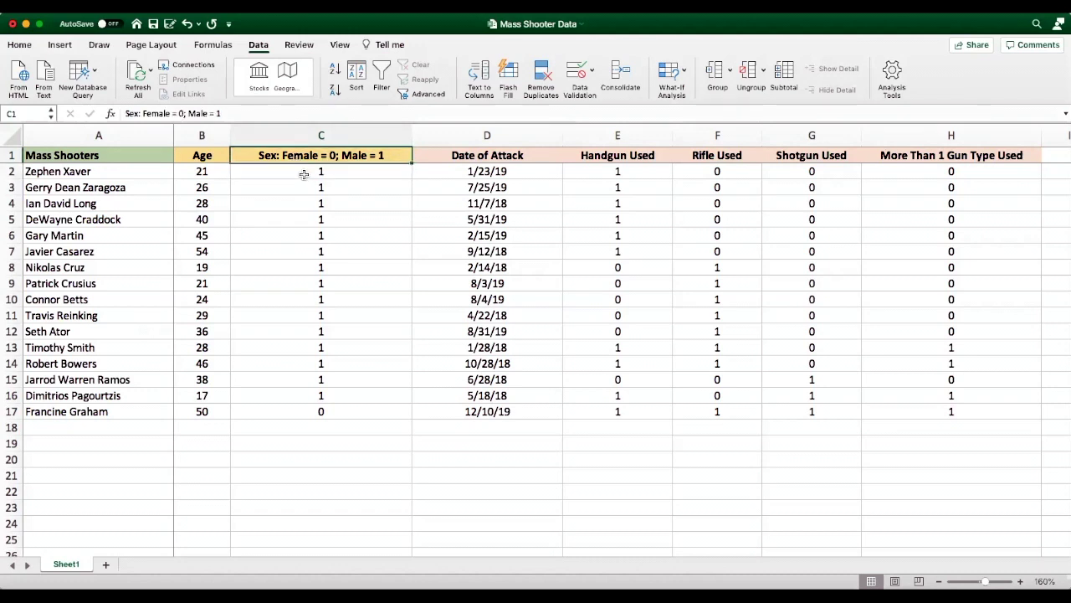
pyautogui.click(304, 174)
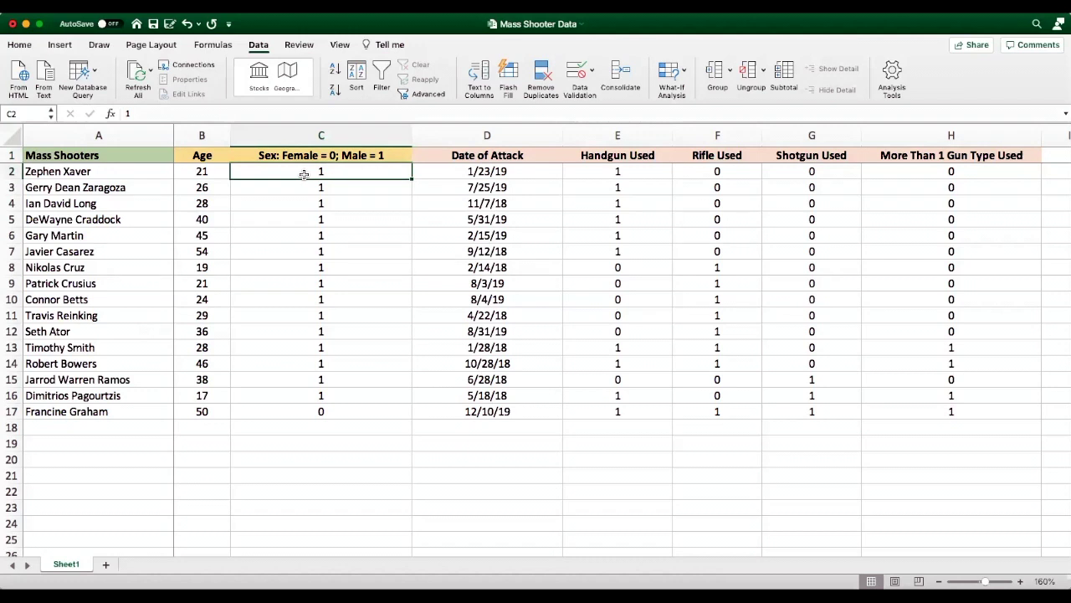
# Examine the Handgun Used header and its coded values in E2, E7 and E8.
pyautogui.click(586, 173)
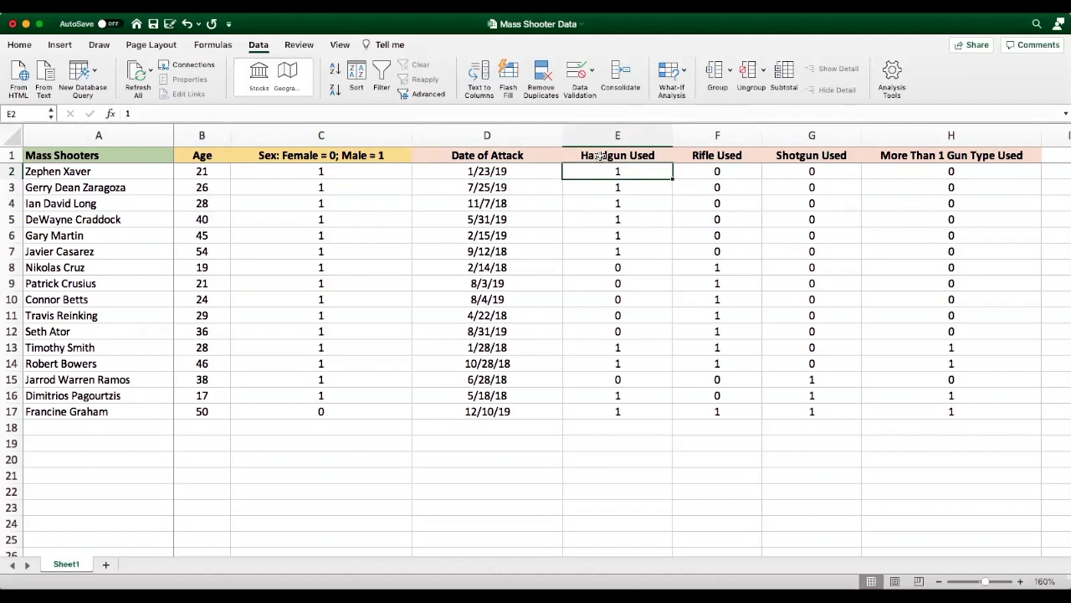
pyautogui.click(600, 158)
pyautogui.click(601, 171)
pyautogui.click(601, 158)
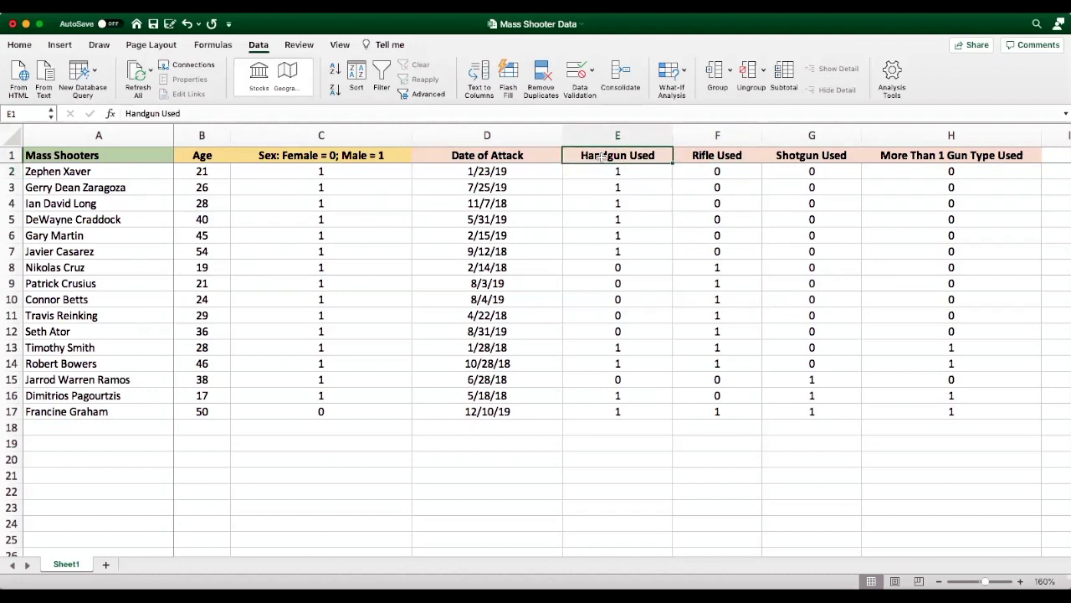
pyautogui.click(599, 267)
pyautogui.click(600, 248)
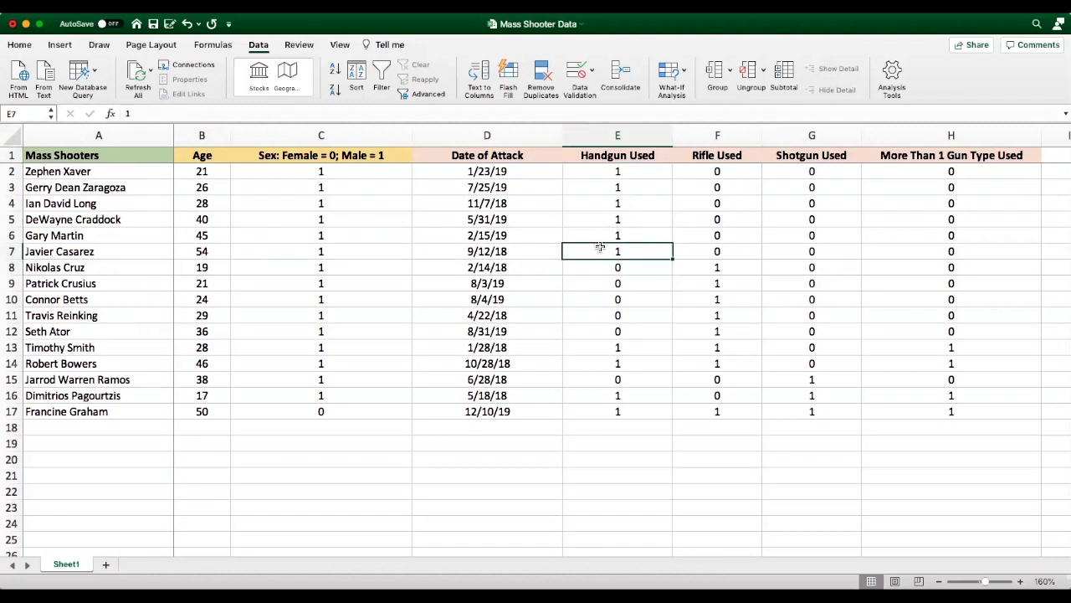